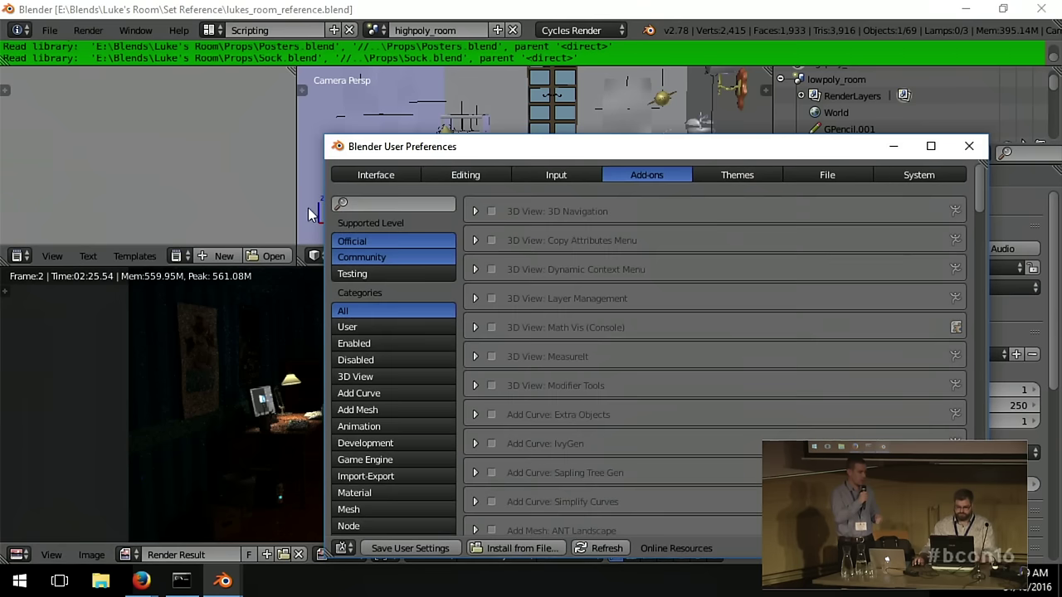
Filter add-ons by 'cr', enable Render: Crowd Render, and close preferences.
{"action": "type", "text": "cr"}
{"action": "key", "text": "Return"}
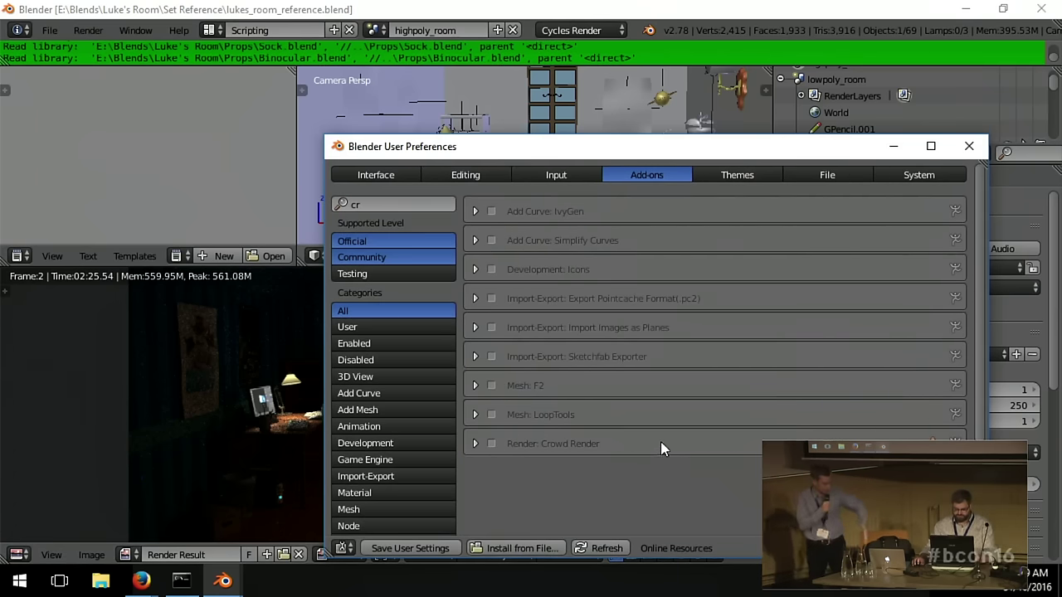
{"action": "left_click", "coordinate": [491, 444]}
{"action": "left_click", "coordinate": [969, 148]}
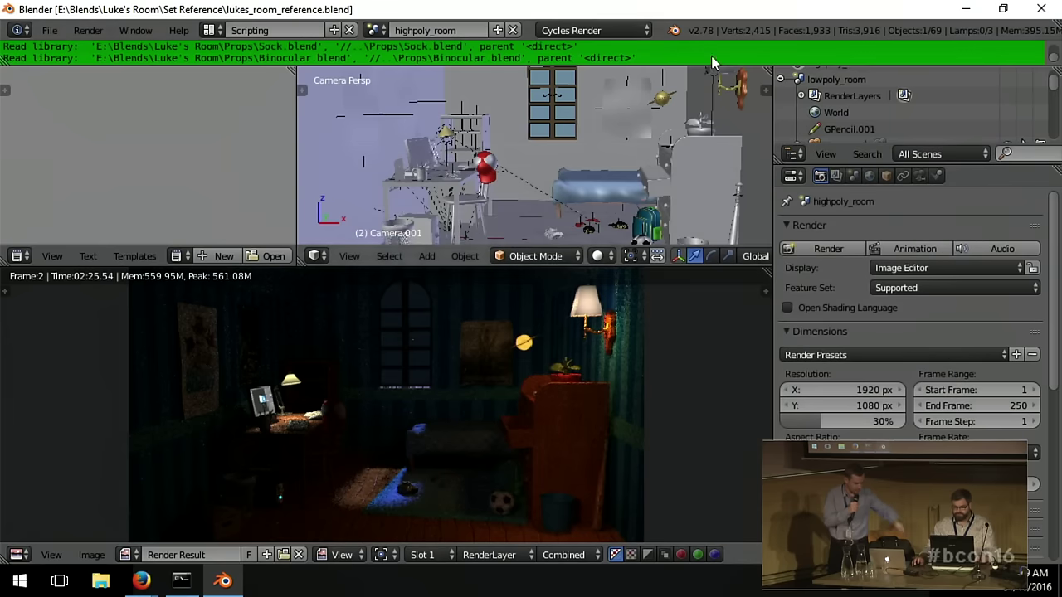
Switch the room scene's render engine to Crowd Render Engine and save the .blend file.
{"action": "left_click", "coordinate": [620, 30]}
{"action": "left_click", "coordinate": [618, 106]}
{"action": "scroll", "coordinate": [958, 433], "scroll_direction": "down", "scroll_amount": 4}
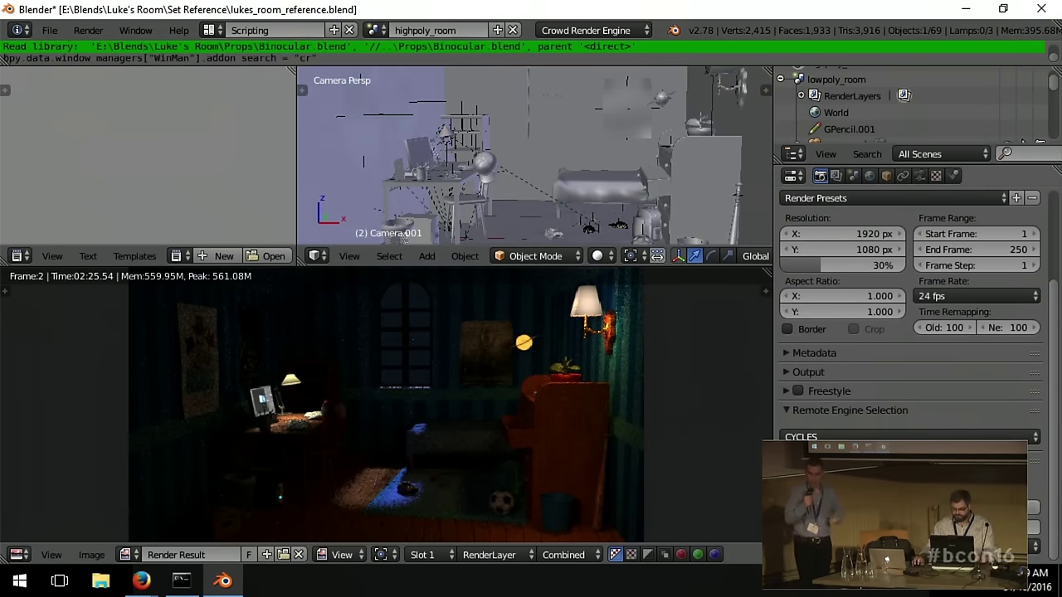
{"action": "key", "text": "ctrl+s"}
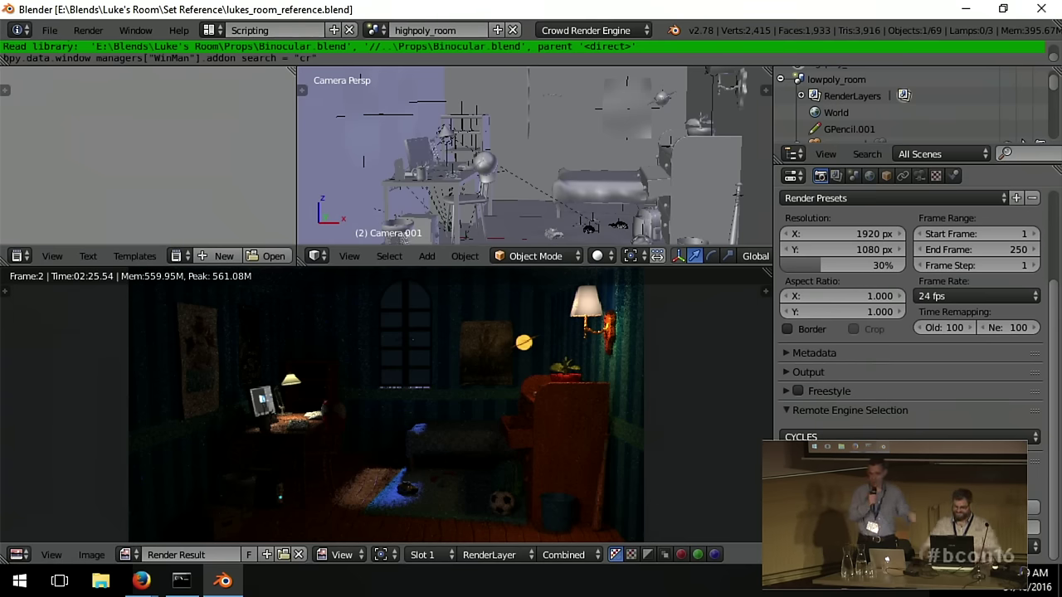
{"action": "scroll", "coordinate": [887, 322], "scroll_direction": "up", "scroll_amount": 4}
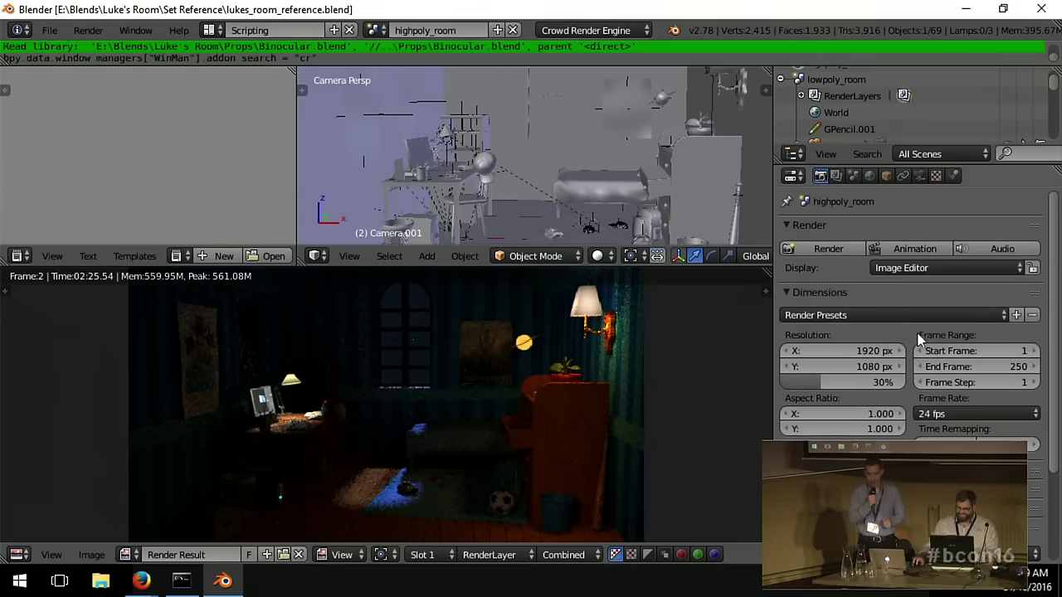
Start rendering the room scene and return to the slideshow's Current Solutions - Still Problems slide.
{"action": "left_click", "coordinate": [840, 253]}
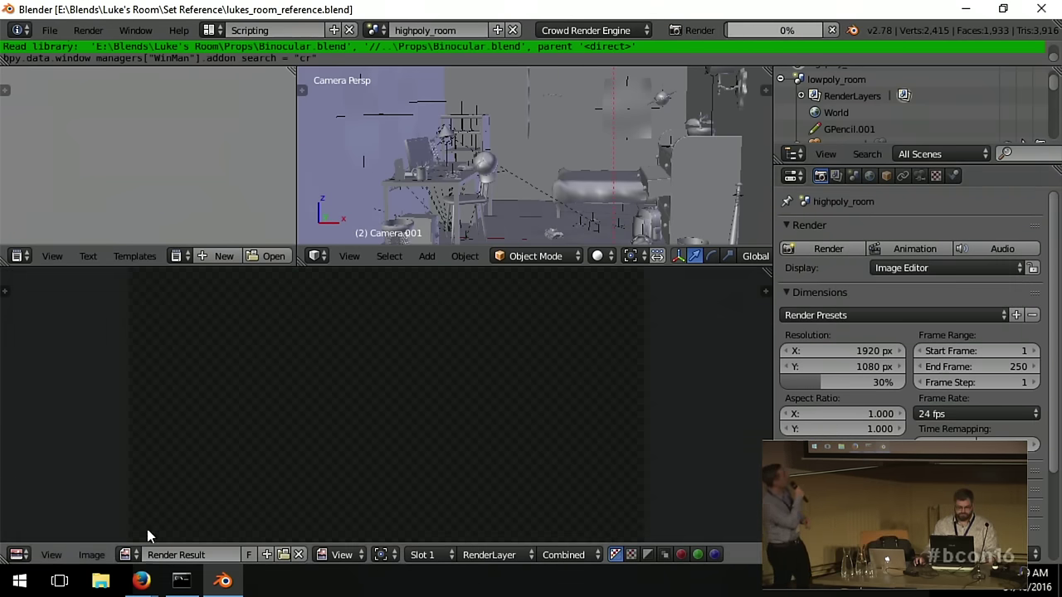
{"action": "mouse_move", "coordinate": [153, 584]}
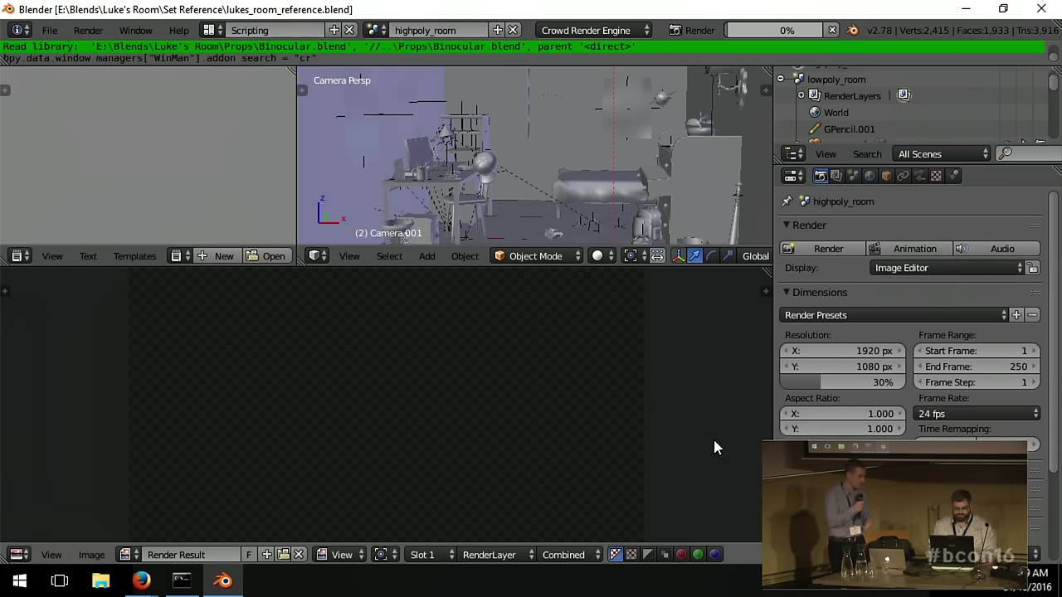
{"action": "left_click", "coordinate": [141, 581]}
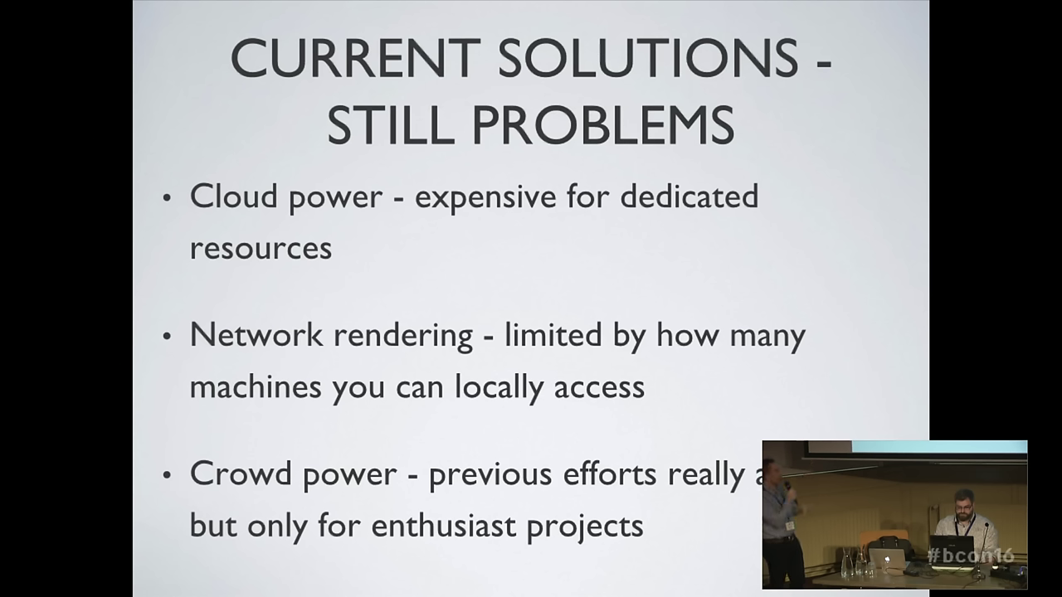
Advance the slideshow to the One Major Problem slide.
{"action": "key", "text": "Right"}
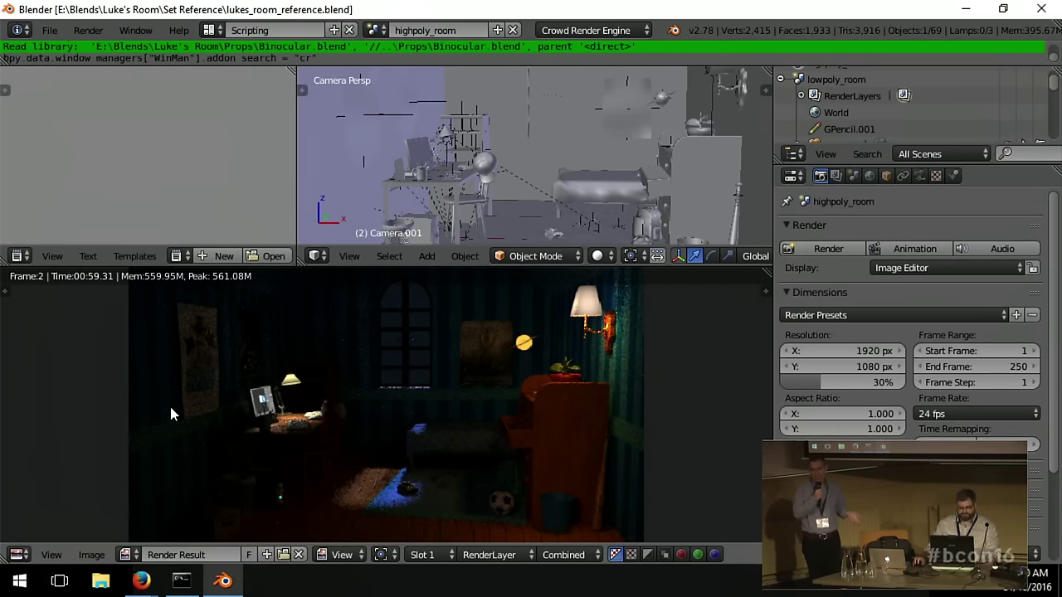
Browse C: > Users > user folder > cr > 55a2e747 and open the first PNG render in Photos.
{"action": "left_click", "coordinate": [100, 581]}
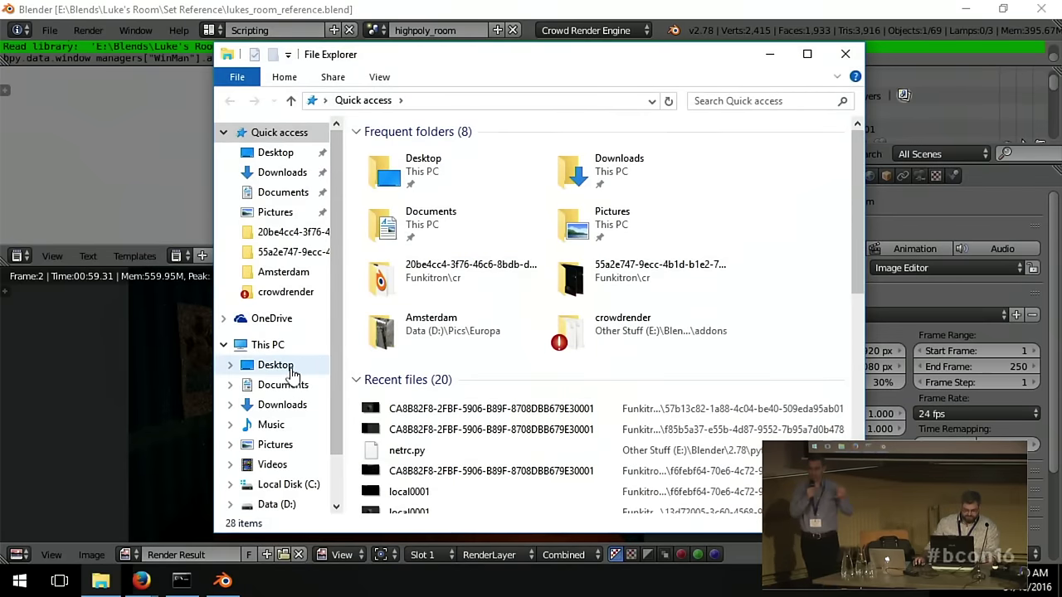
{"action": "left_click", "coordinate": [282, 486]}
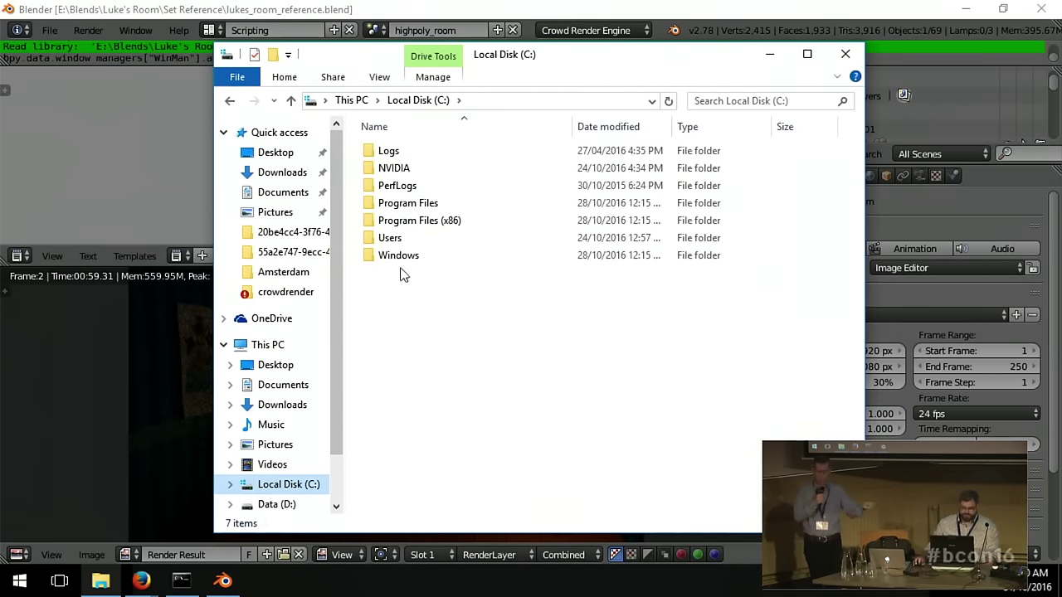
{"action": "left_click", "coordinate": [407, 239]}
{"action": "double_click", "coordinate": [408, 239]}
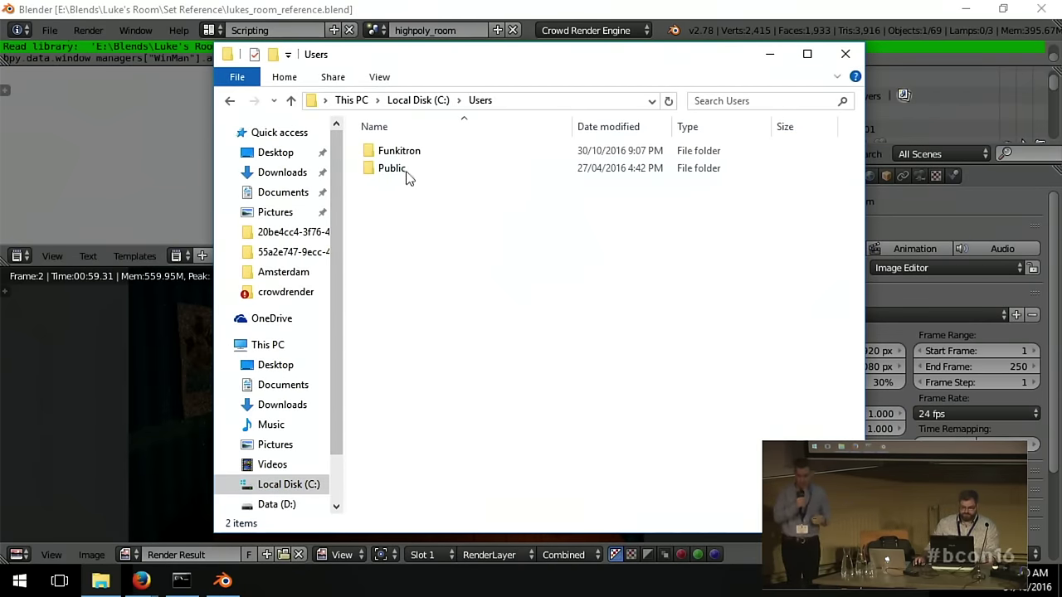
{"action": "double_click", "coordinate": [408, 151]}
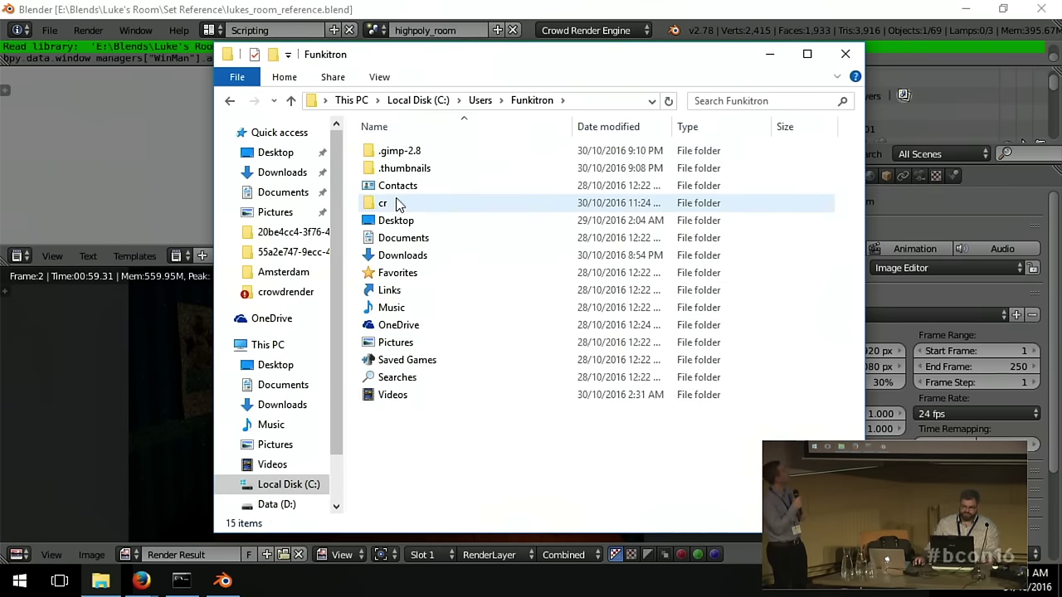
{"action": "double_click", "coordinate": [397, 204]}
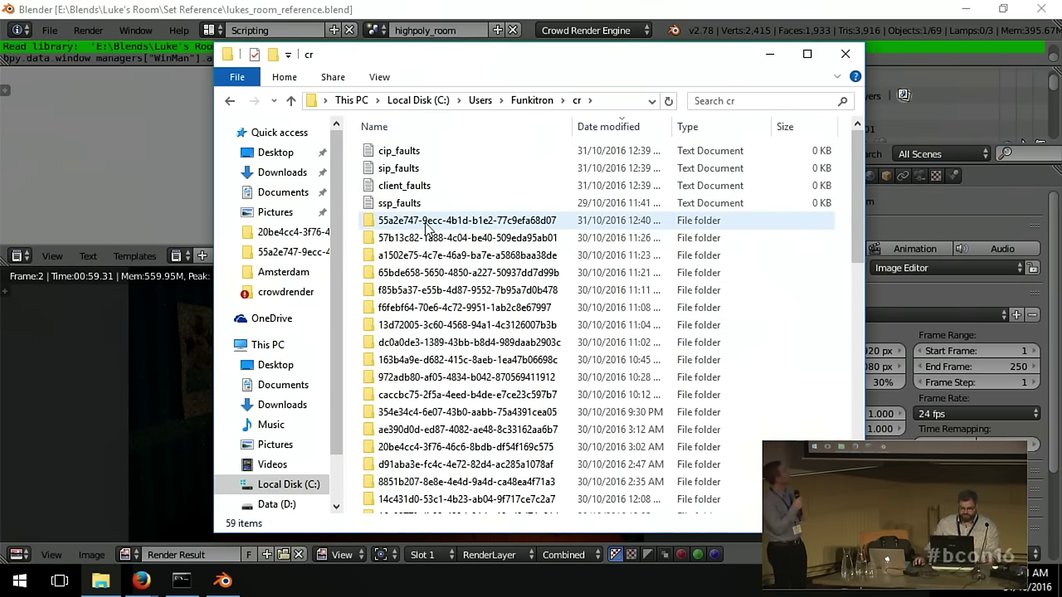
{"action": "double_click", "coordinate": [425, 221]}
{"action": "double_click", "coordinate": [417, 147]}
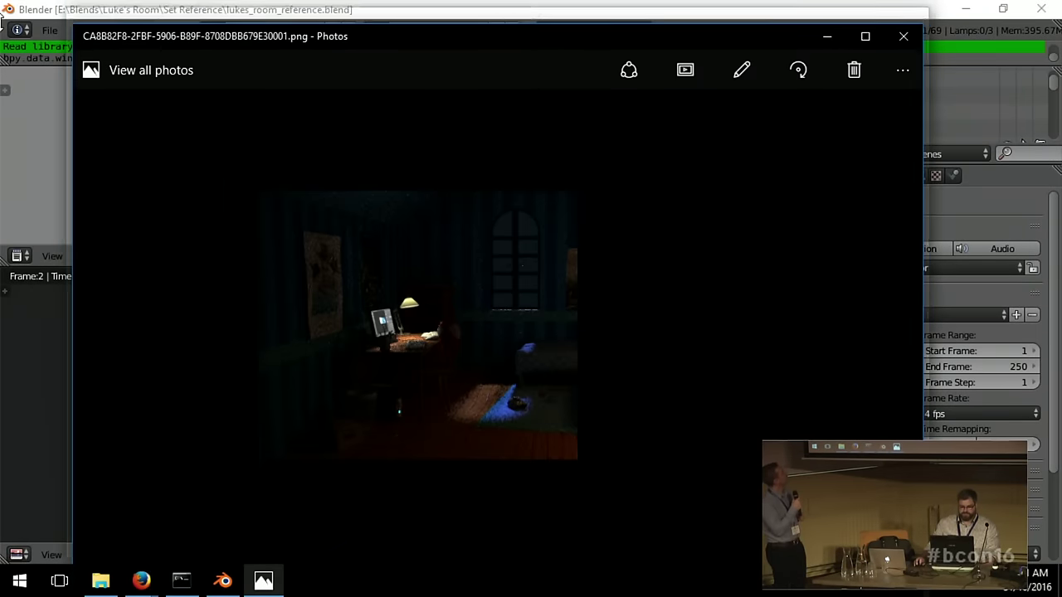
Snap the remote render to the left half and open local0001.png on the right half.
{"action": "key", "text": "super+Left"}
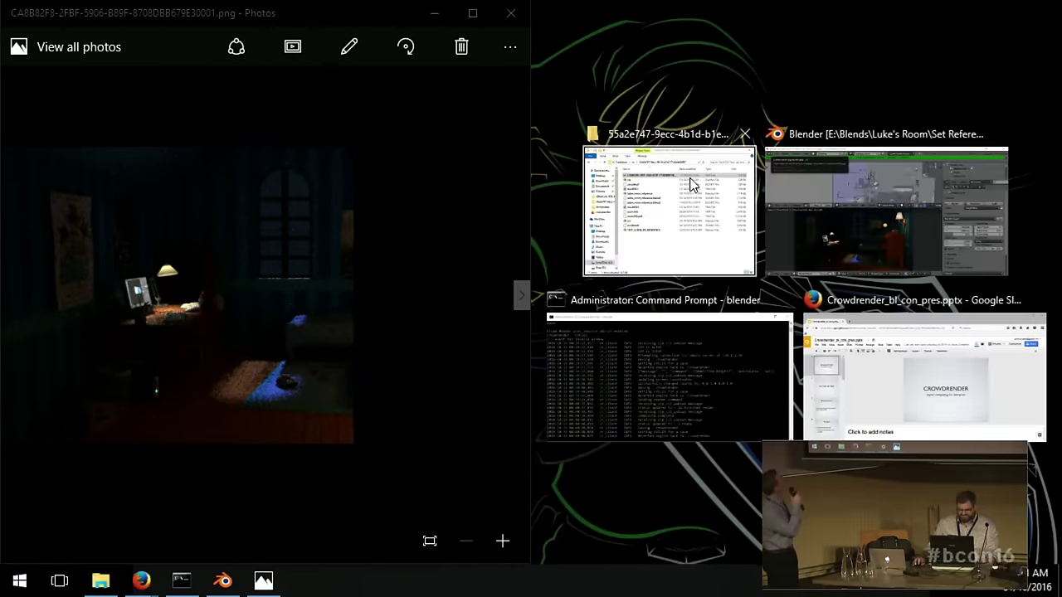
{"action": "left_click", "coordinate": [690, 183]}
{"action": "left_click", "coordinate": [711, 163]}
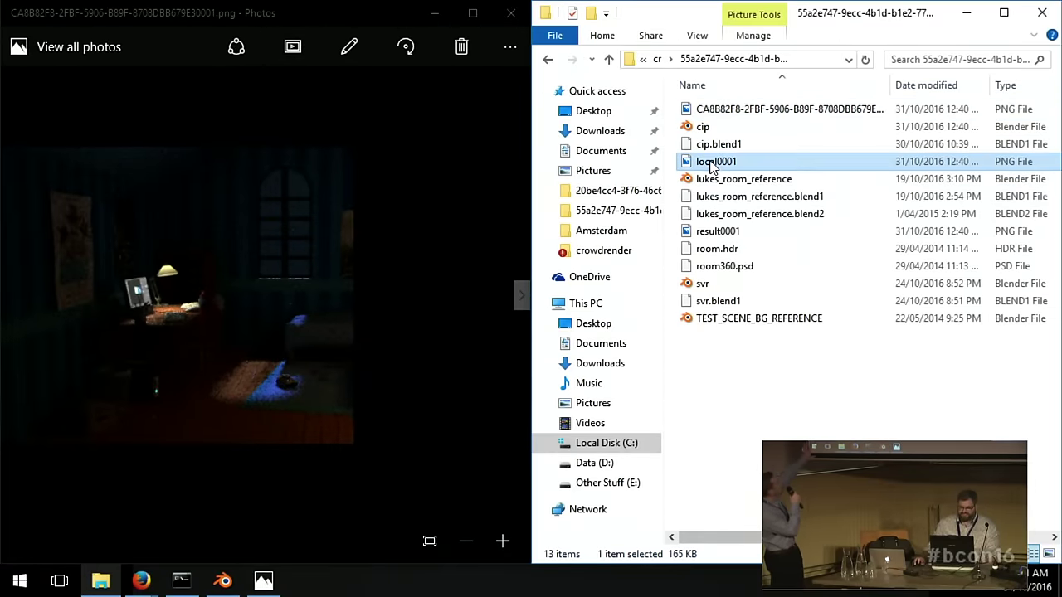
{"action": "double_click", "coordinate": [711, 163]}
{"action": "left_click_drag", "start_coordinate": [454, 17], "coordinate": [1060, 133]}
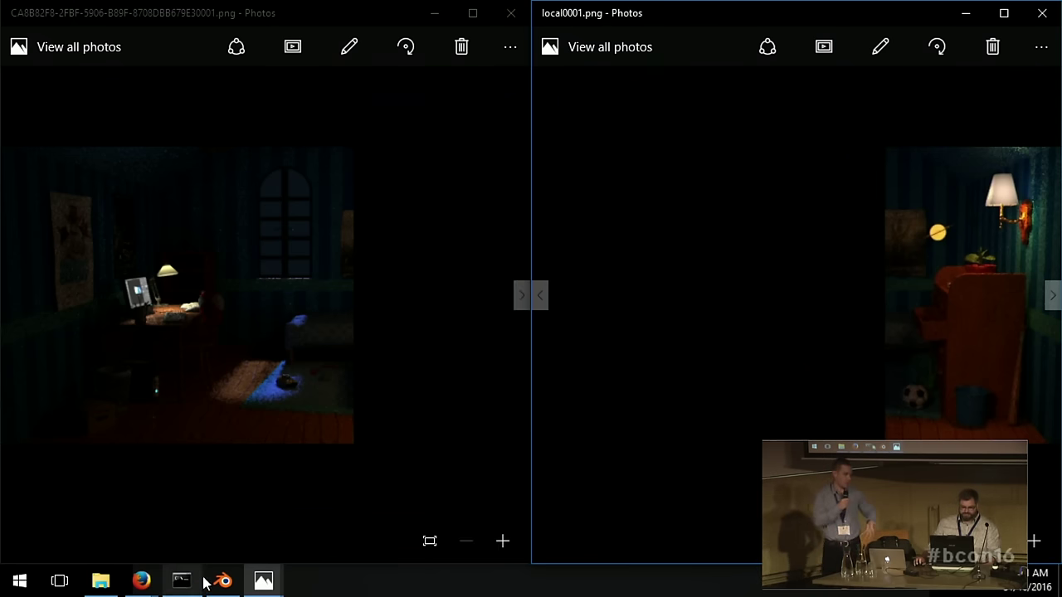
{"action": "mouse_move", "coordinate": [224, 583]}
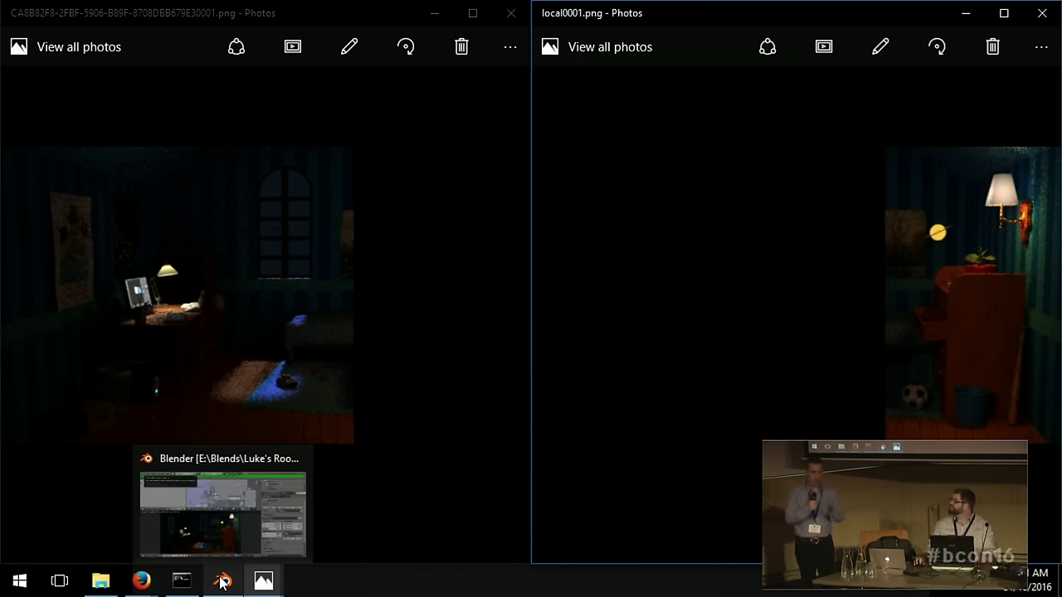
Disable the Crowd Render add-on and reload a new default start-up file.
{"action": "left_click", "coordinate": [222, 583]}
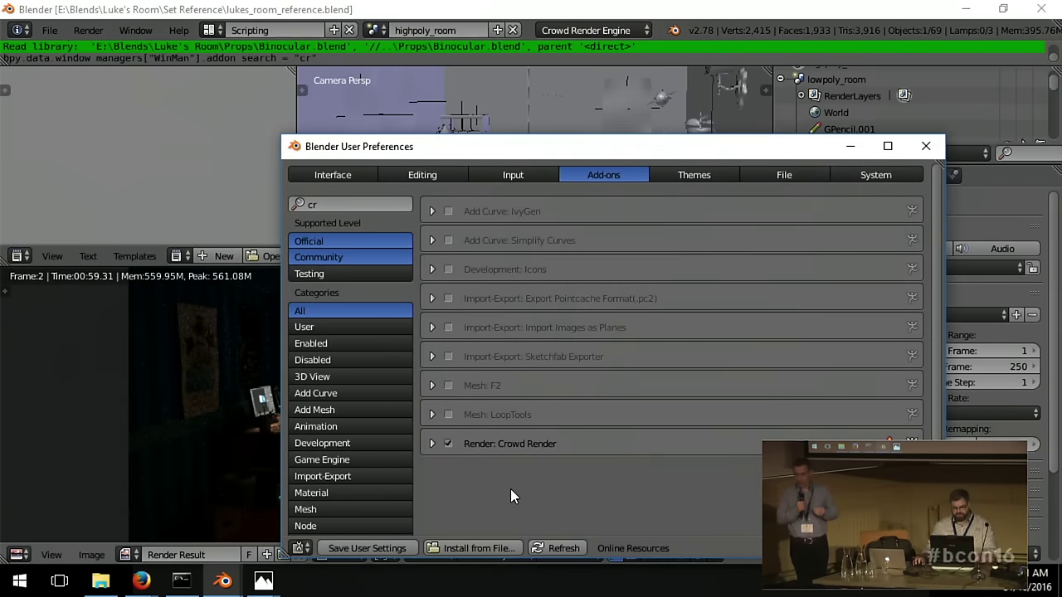
{"action": "left_click", "coordinate": [448, 444]}
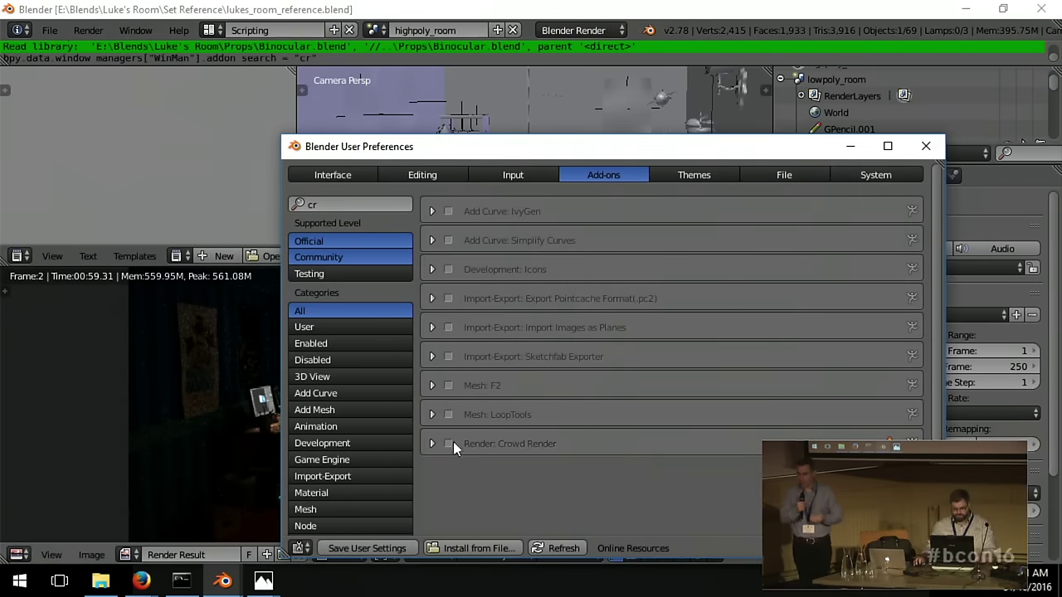
{"action": "left_click", "coordinate": [105, 115]}
{"action": "left_click", "coordinate": [49, 29]}
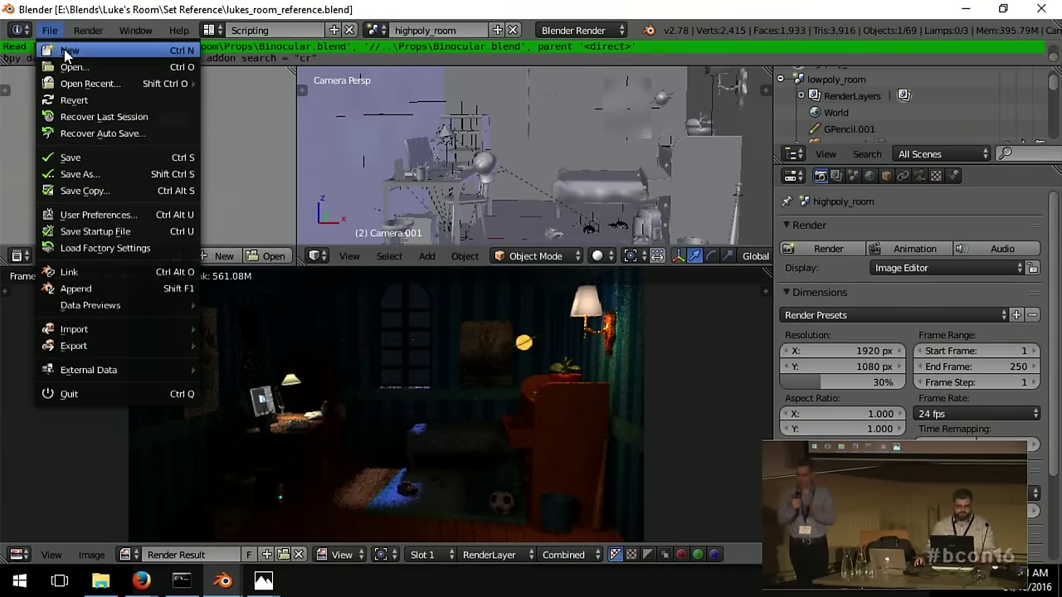
{"action": "left_click", "coordinate": [68, 52]}
{"action": "left_click", "coordinate": [73, 59]}
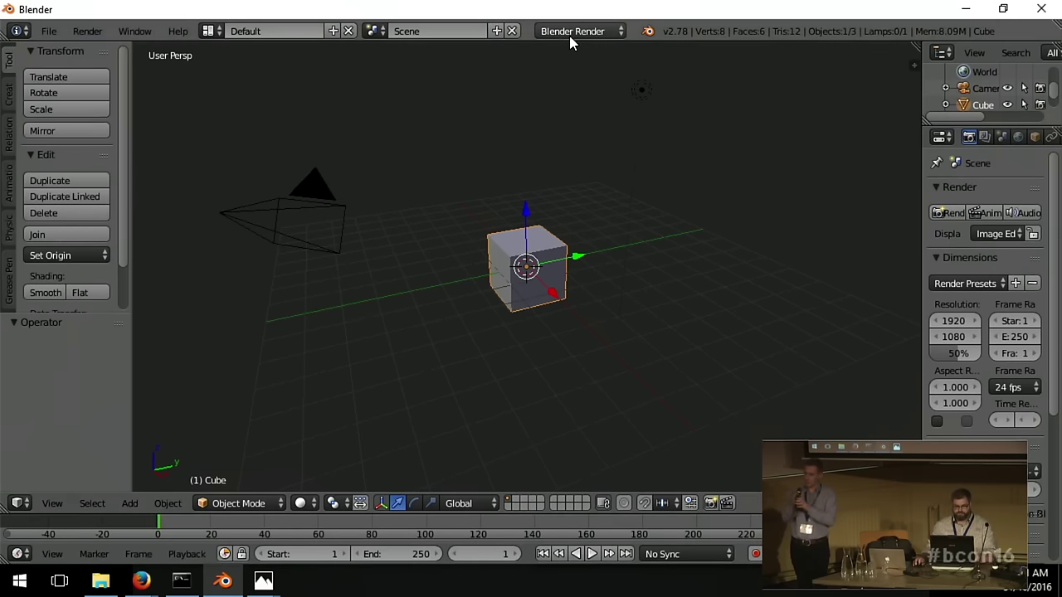
Re-enable Crowd Render from the Add-ons list filtered by 'cr'.
{"action": "key", "text": "ctrl+alt+u"}
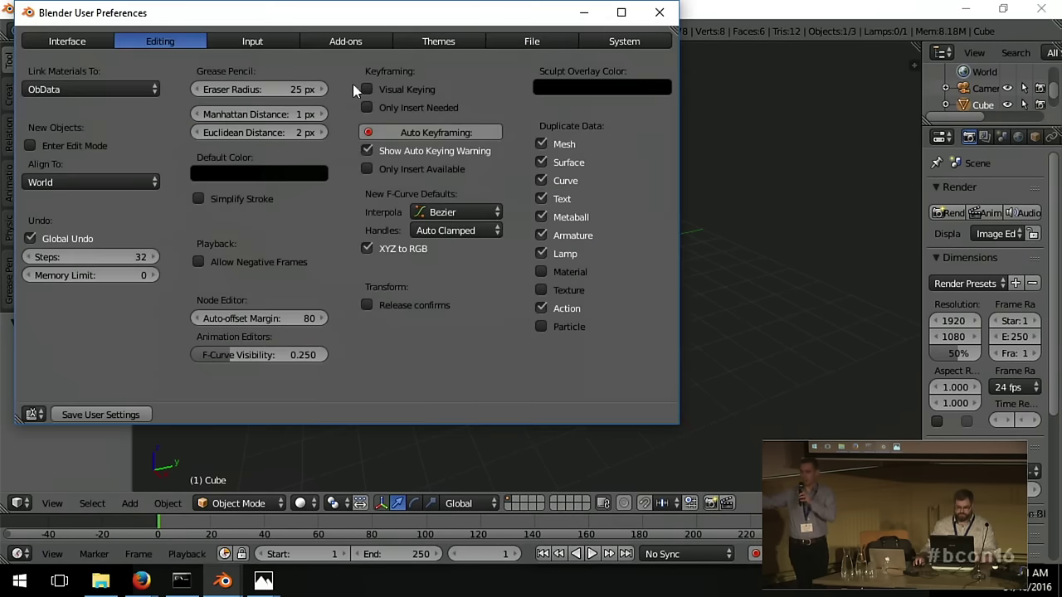
{"action": "left_click", "coordinate": [353, 42]}
{"action": "left_click", "coordinate": [102, 73]}
{"action": "type", "text": "cr"}
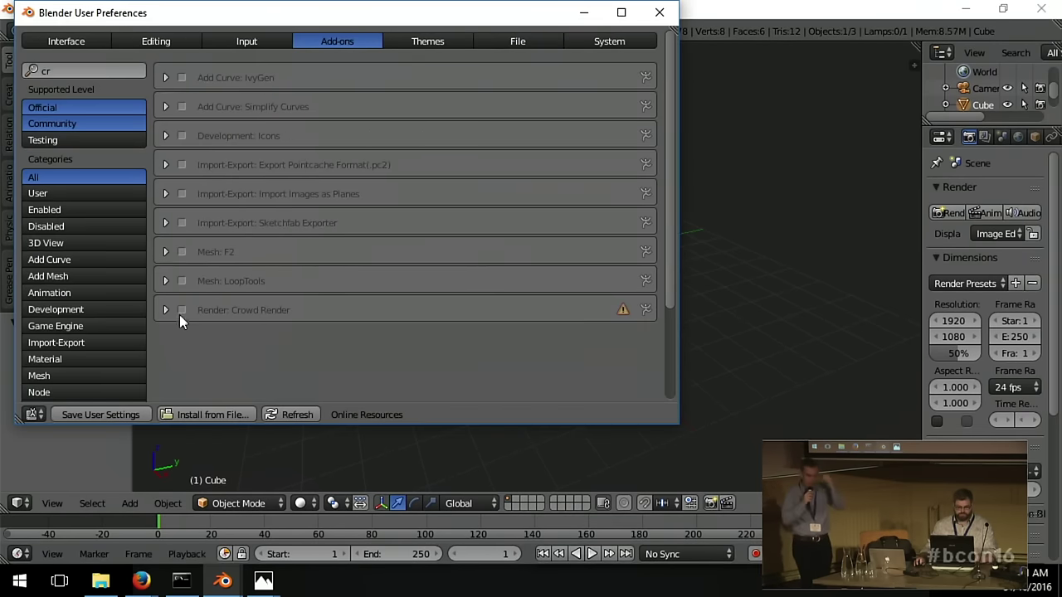
{"action": "left_click", "coordinate": [660, 13]}
{"action": "left_click", "coordinate": [578, 33]}
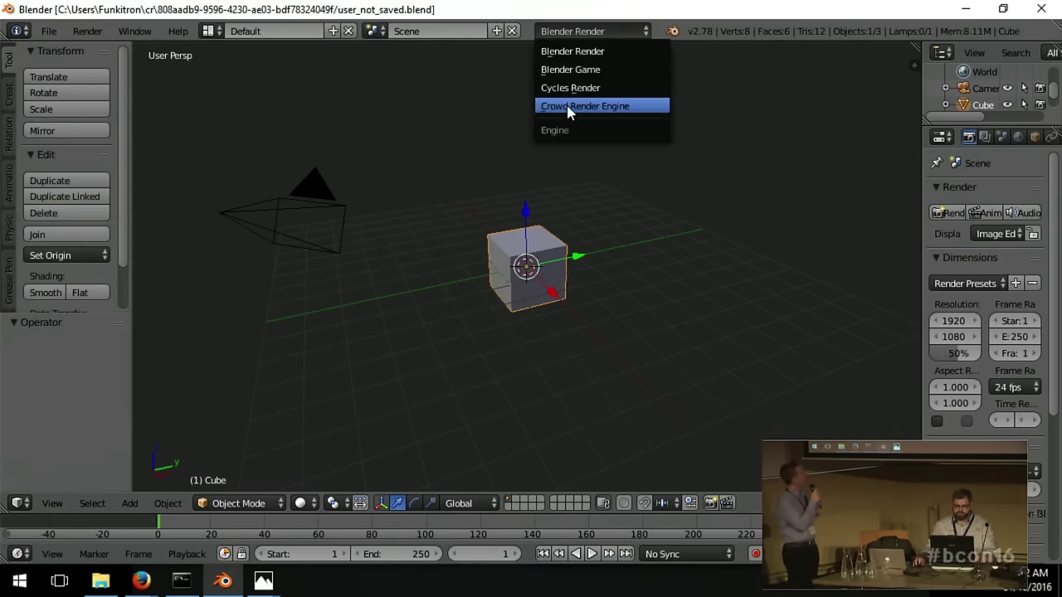
Set the cube scene to Crowd Render Engine, check PNG output to /tmp\, and save.
{"action": "left_click", "coordinate": [604, 107]}
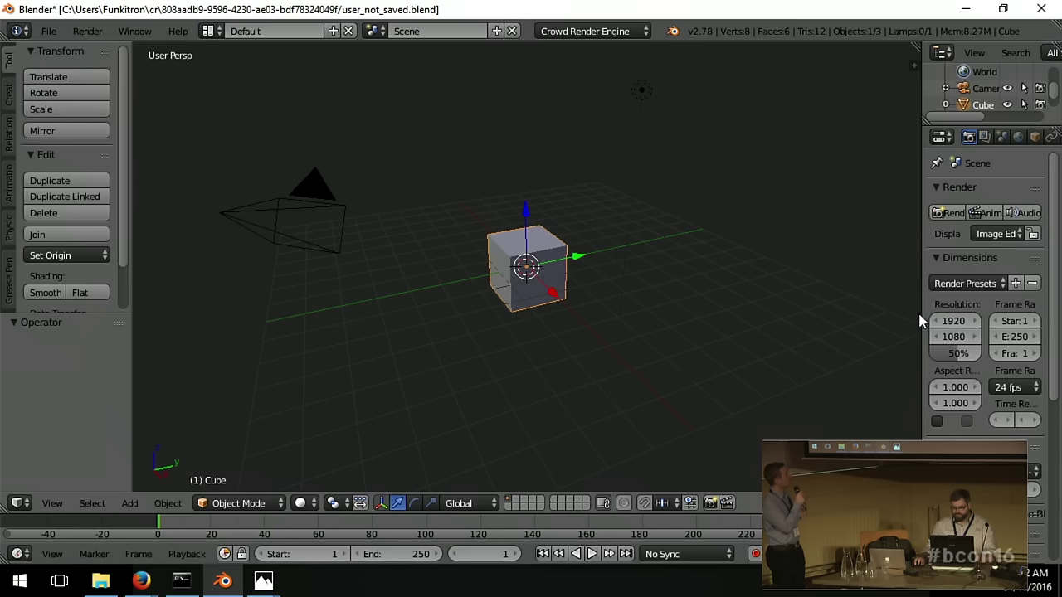
{"action": "left_click_drag", "start_coordinate": [923, 314], "coordinate": [795, 313]}
{"action": "scroll", "coordinate": [976, 417], "scroll_direction": "down", "scroll_amount": 10}
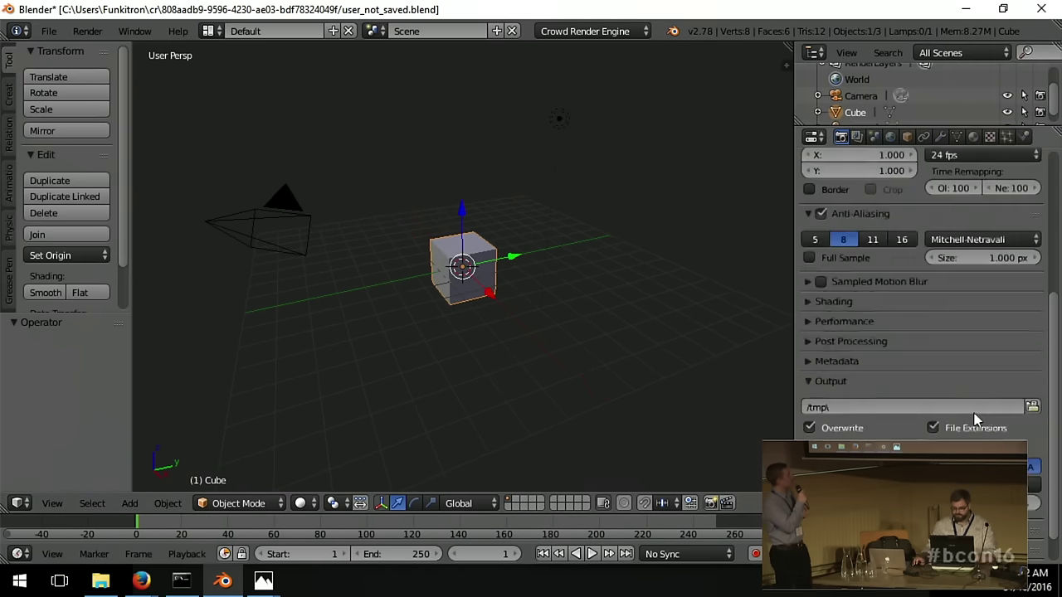
{"action": "scroll", "coordinate": [921, 357], "scroll_direction": "down", "scroll_amount": 3}
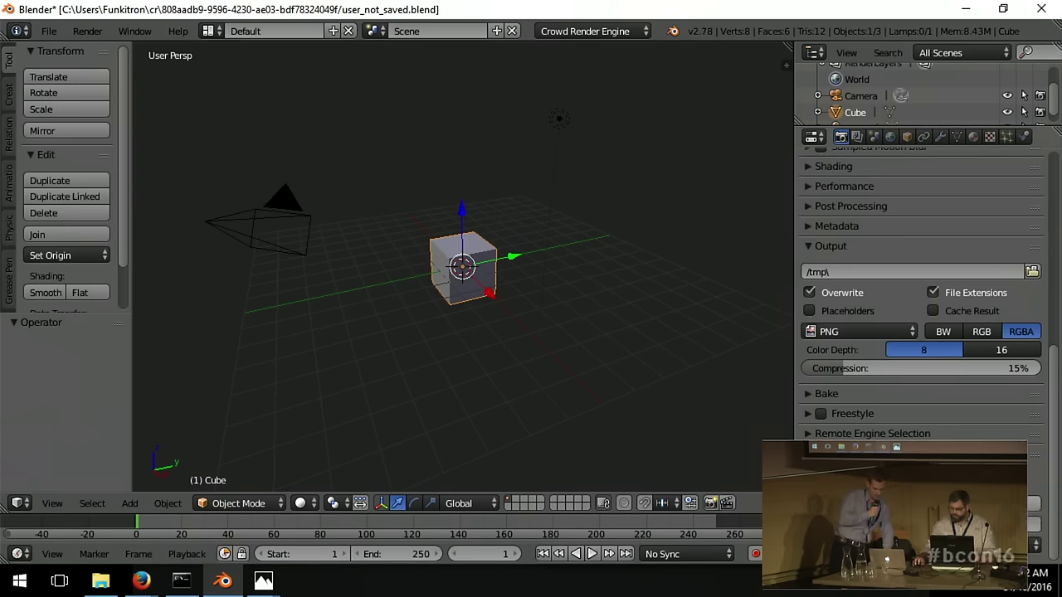
{"action": "key", "text": "ctrl+s"}
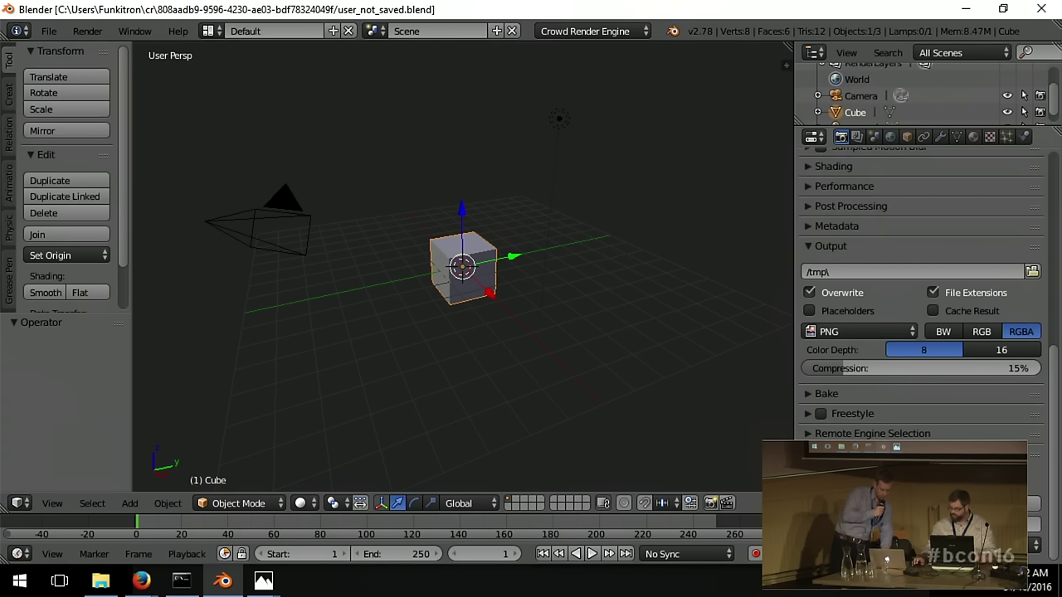
{"action": "scroll", "coordinate": [913, 194], "scroll_direction": "up", "scroll_amount": 7}
{"action": "scroll", "coordinate": [880, 203], "scroll_direction": "up", "scroll_amount": 4}
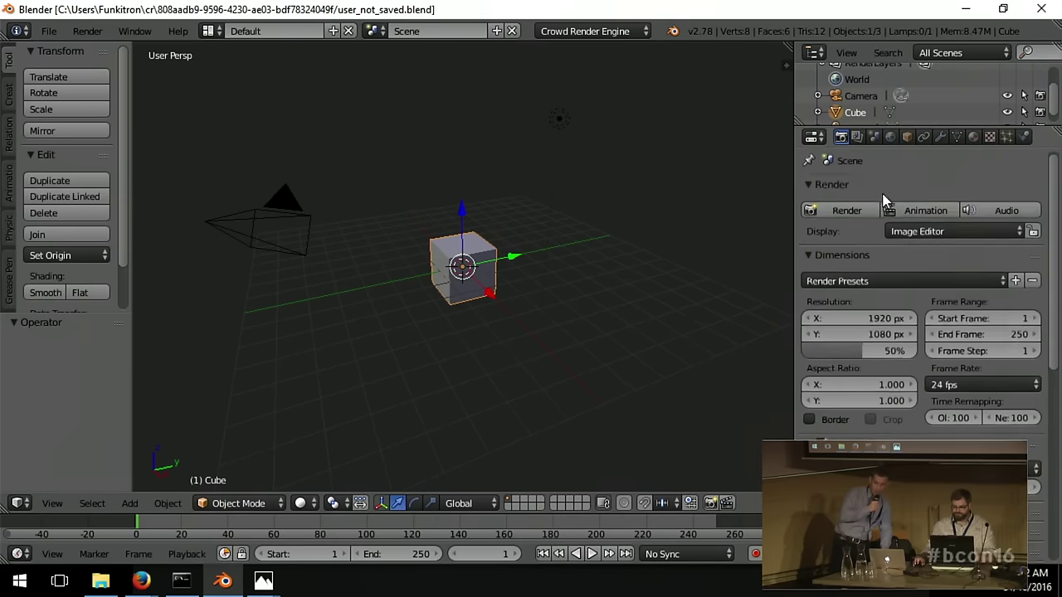
Render the default cube scene and bring up File Explorer.
{"action": "left_click", "coordinate": [842, 215]}
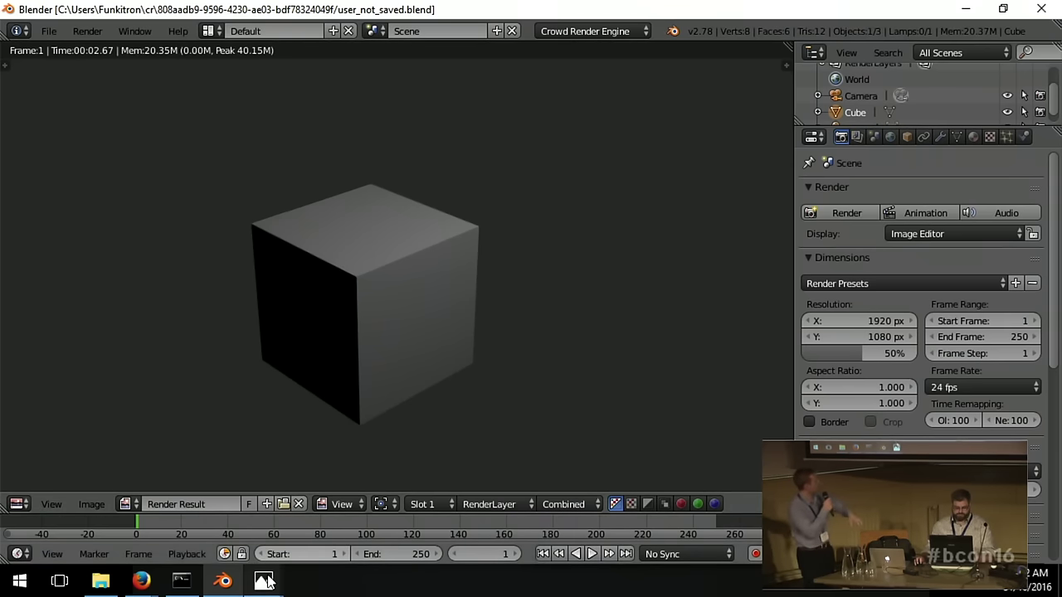
{"action": "left_click", "coordinate": [101, 581]}
Open both session PNGs in Photos, with local0001 snapped left and the remote render right.
{"action": "left_click", "coordinate": [656, 58]}
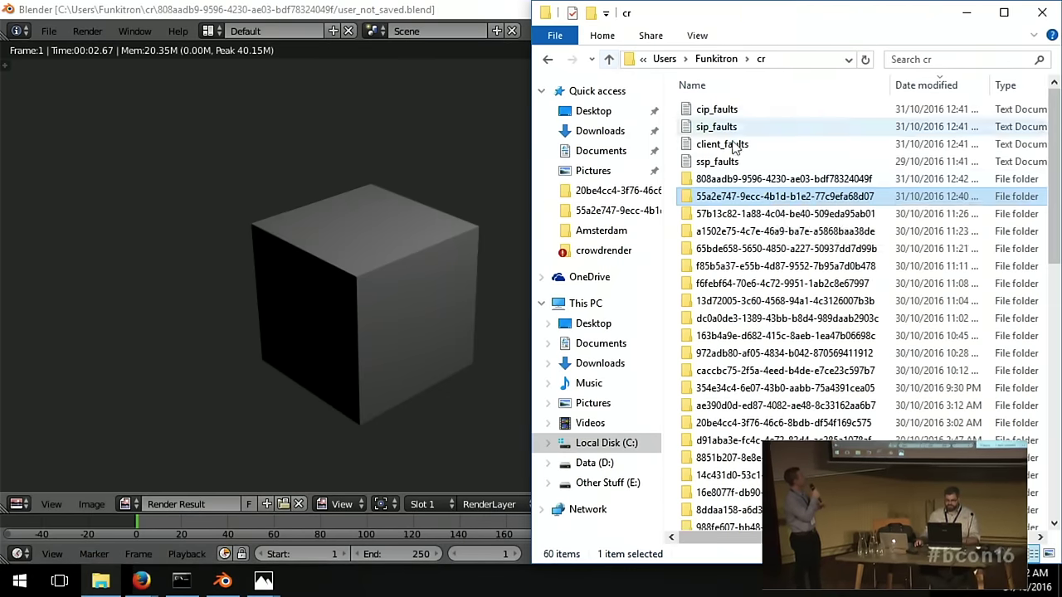
{"action": "double_click", "coordinate": [759, 174]}
{"action": "double_click", "coordinate": [742, 112]}
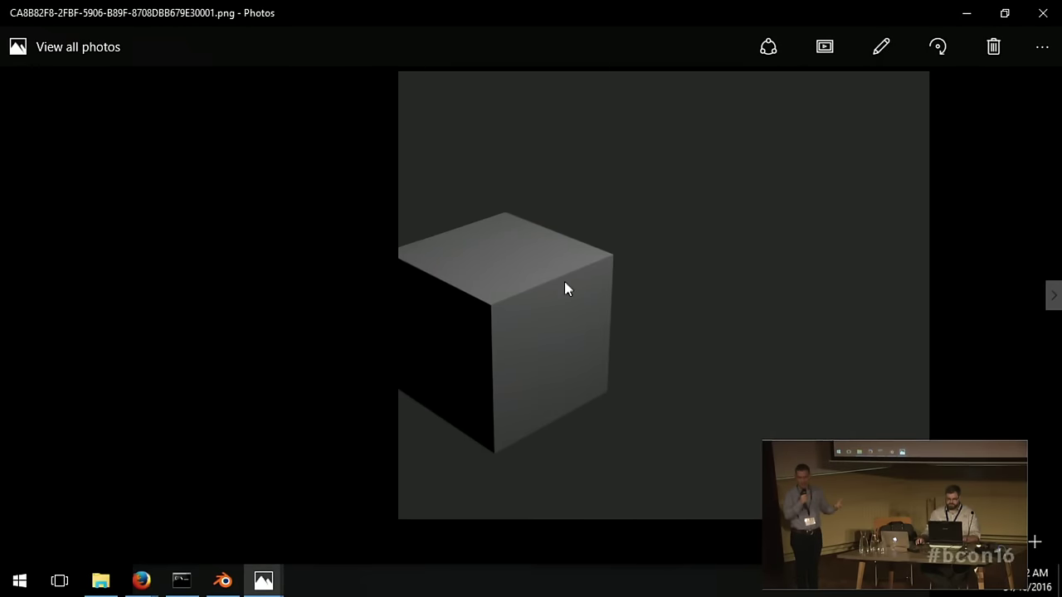
{"action": "left_click", "coordinate": [101, 581]}
{"action": "double_click", "coordinate": [716, 162]}
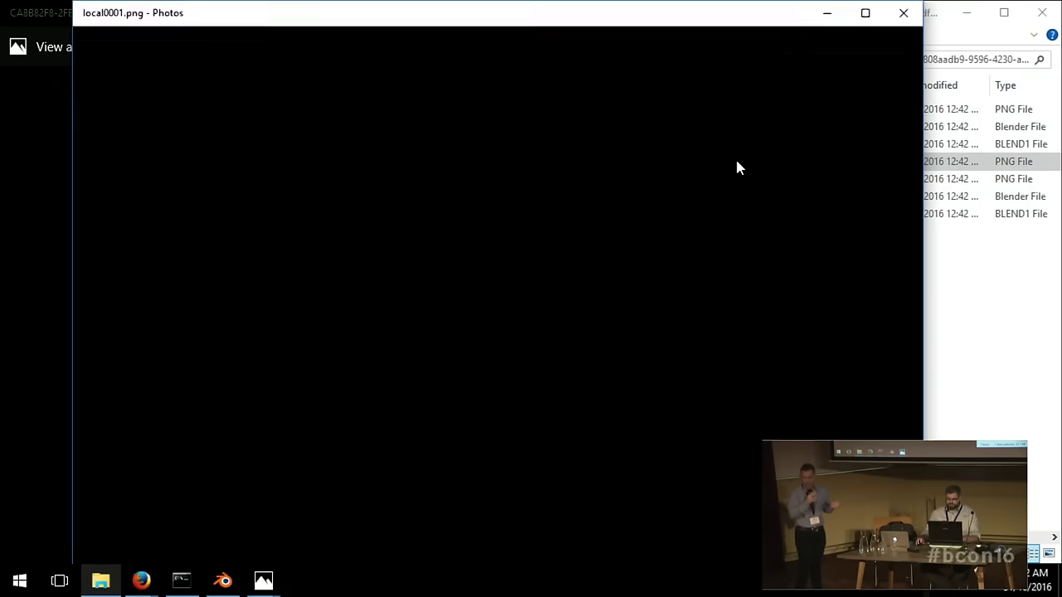
{"action": "left_click_drag", "start_coordinate": [565, 14], "coordinate": [2, 249]}
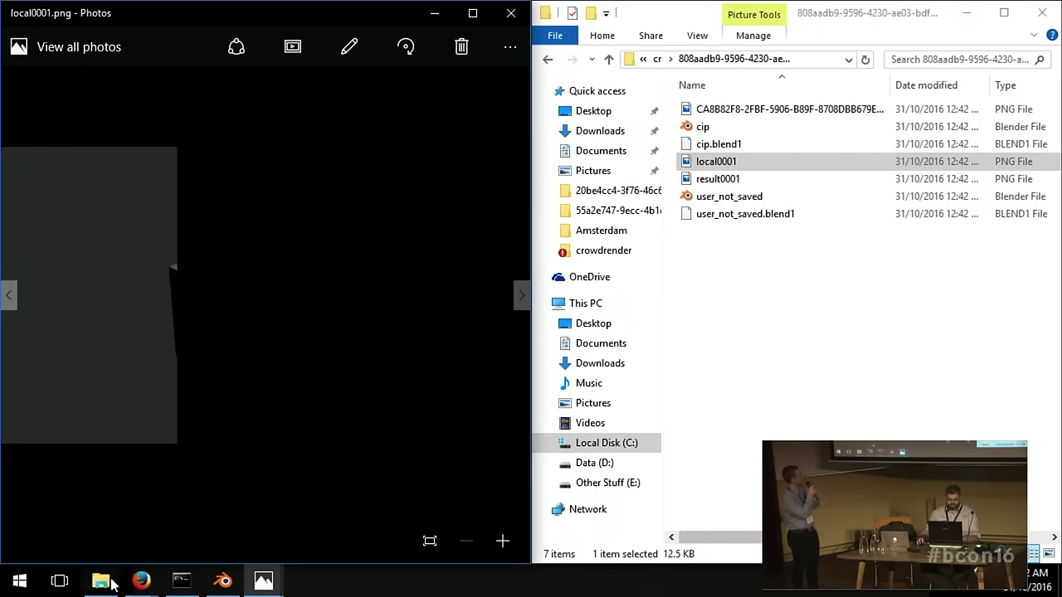
{"action": "mouse_move", "coordinate": [266, 579]}
{"action": "left_click", "coordinate": [311, 545]}
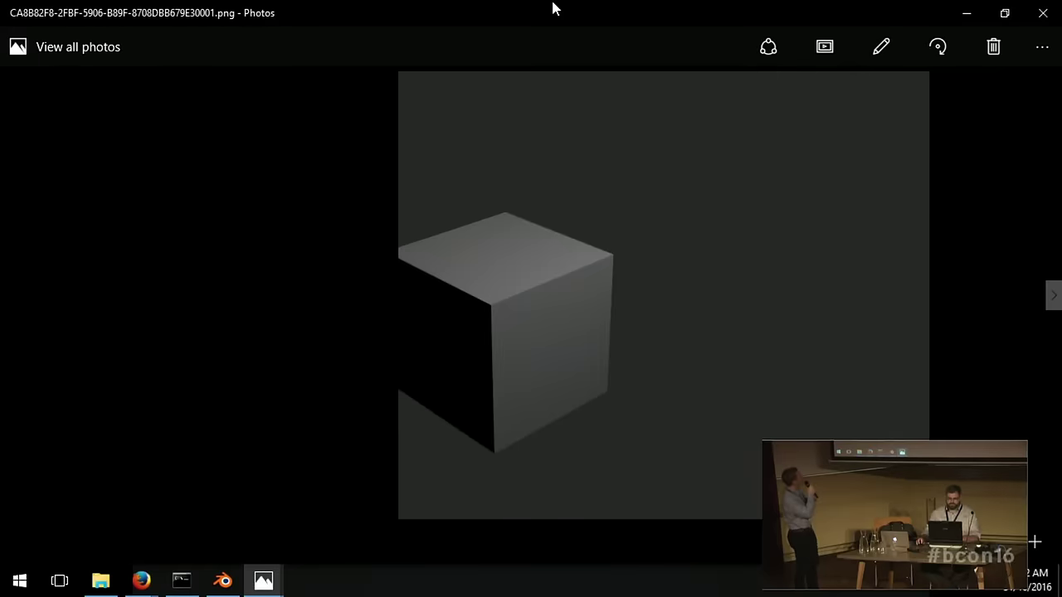
{"action": "left_click_drag", "start_coordinate": [555, 8], "coordinate": [1056, 67]}
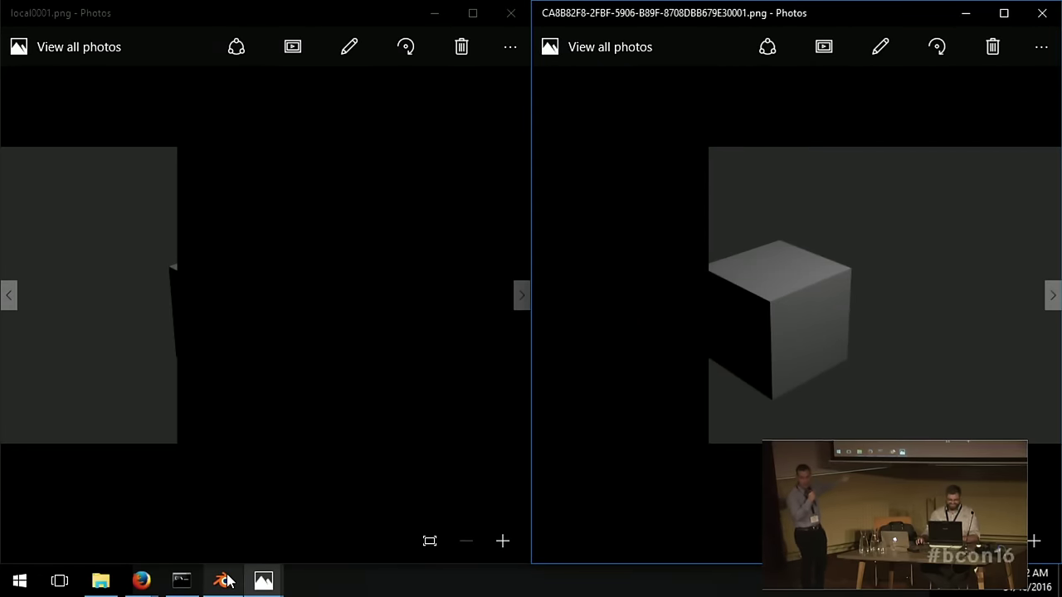
{"action": "mouse_move", "coordinate": [226, 580]}
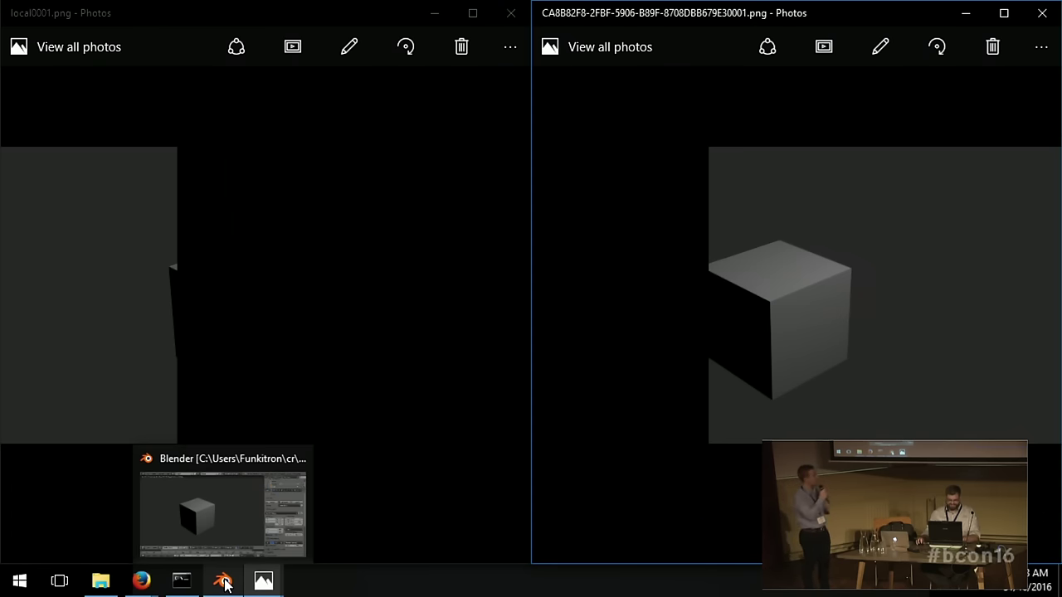
Move the cube 3 along Y, scale it 2x, rotate it 30°, and re-render.
{"action": "left_click", "coordinate": [224, 581]}
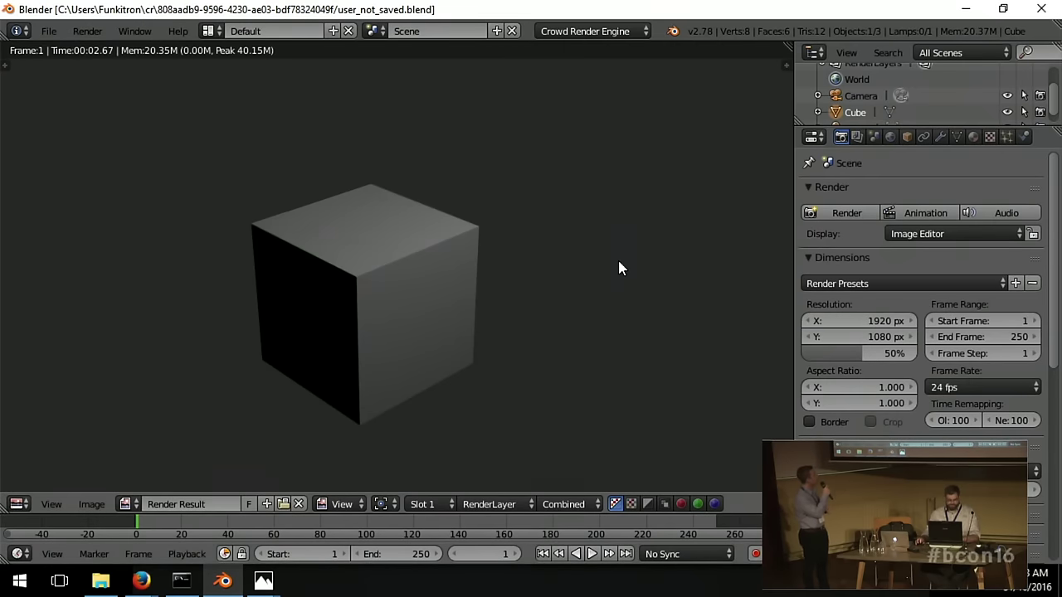
{"action": "key", "text": "Escape"}
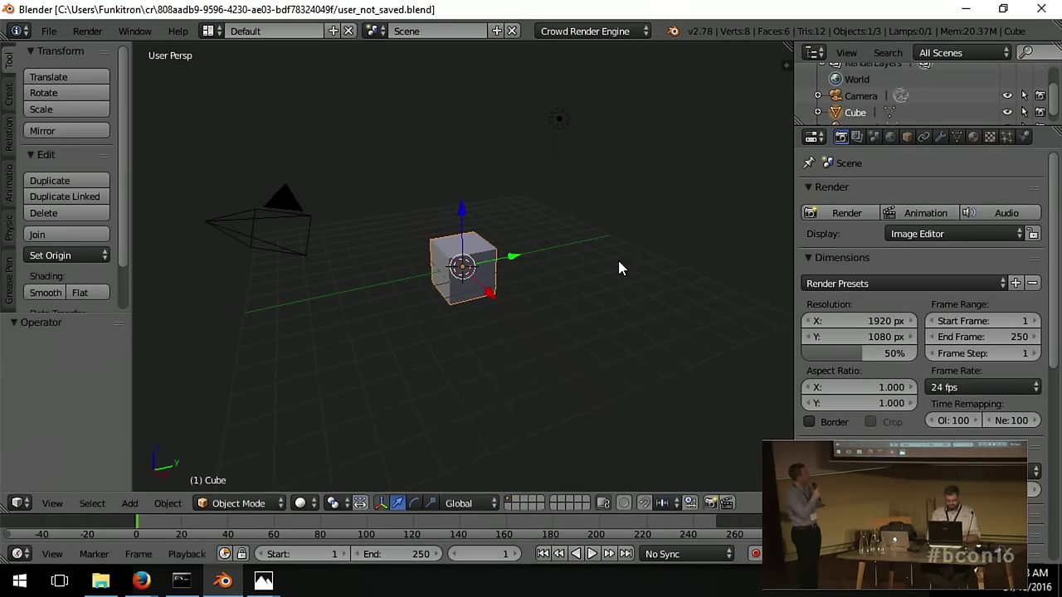
{"action": "type", "text": "gy"}
{"action": "type", "text": "3"}
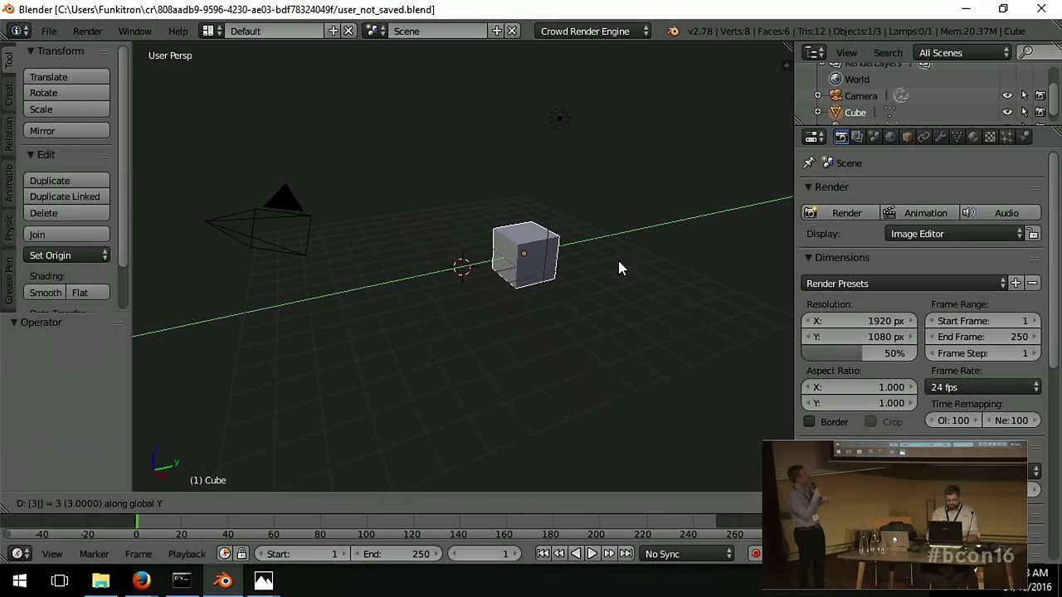
{"action": "key", "text": "Return"}
{"action": "type", "text": "s2"}
{"action": "key", "text": "Return"}
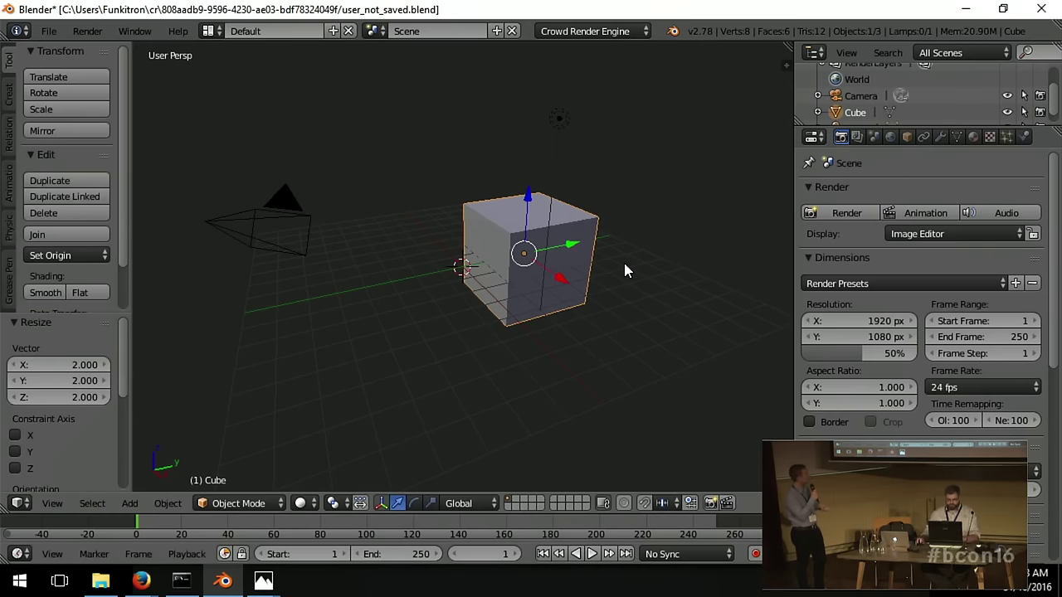
{"action": "type", "text": "r30"}
{"action": "key", "text": "Return"}
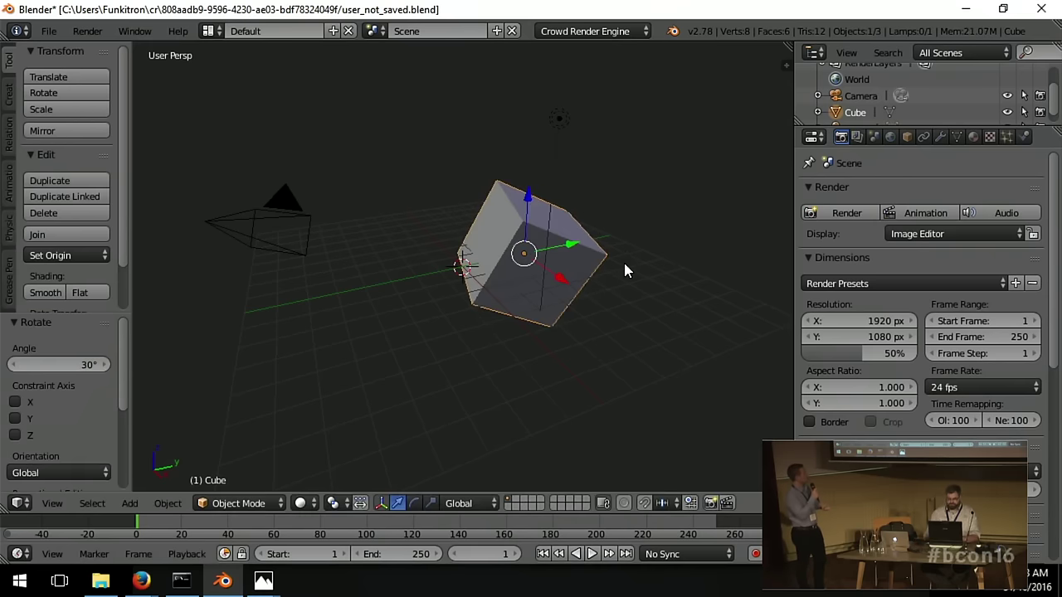
{"action": "left_click", "coordinate": [847, 213]}
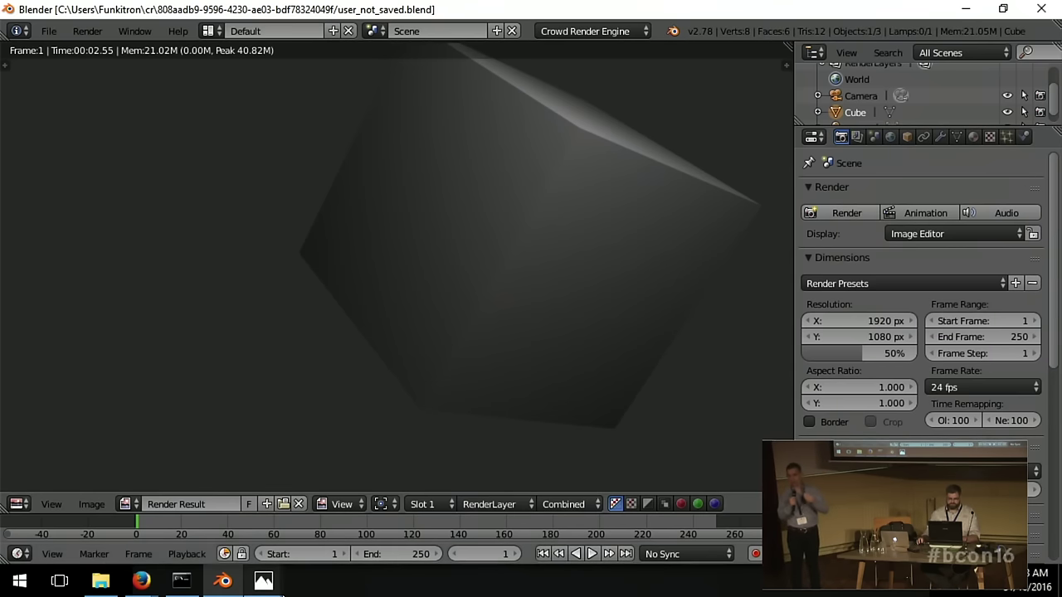
Open the new long-named render PNG and local0001.png from the output folder in Photos.
{"action": "left_click", "coordinate": [104, 583]}
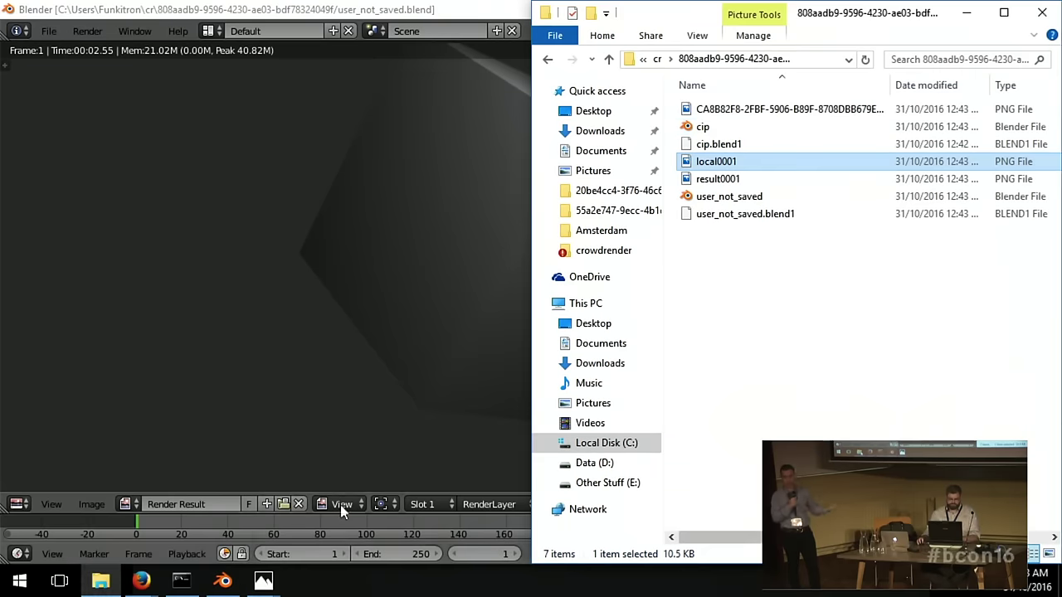
{"action": "double_click", "coordinate": [778, 116]}
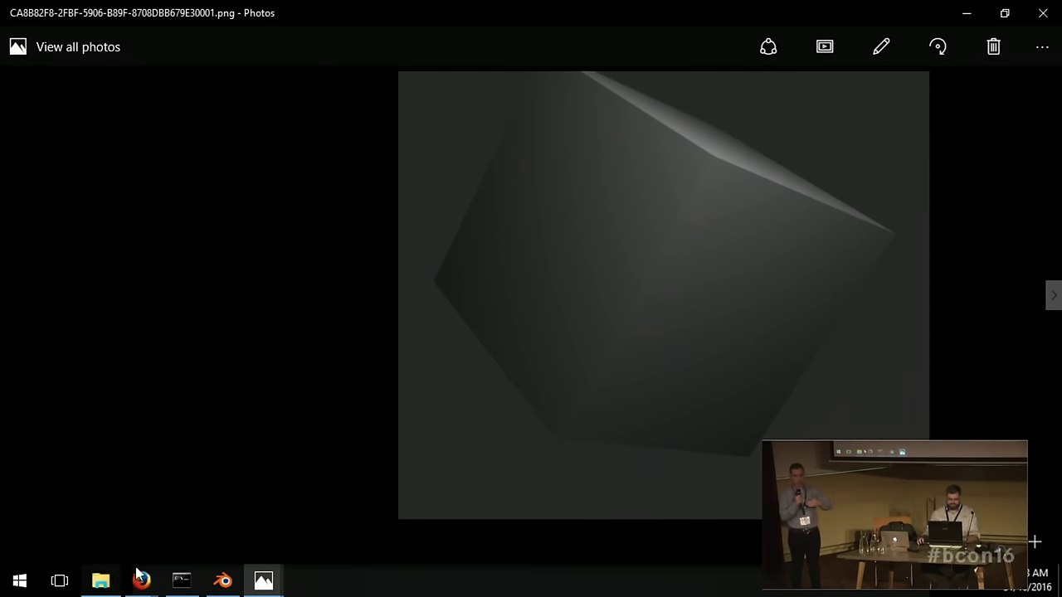
{"action": "left_click", "coordinate": [101, 581]}
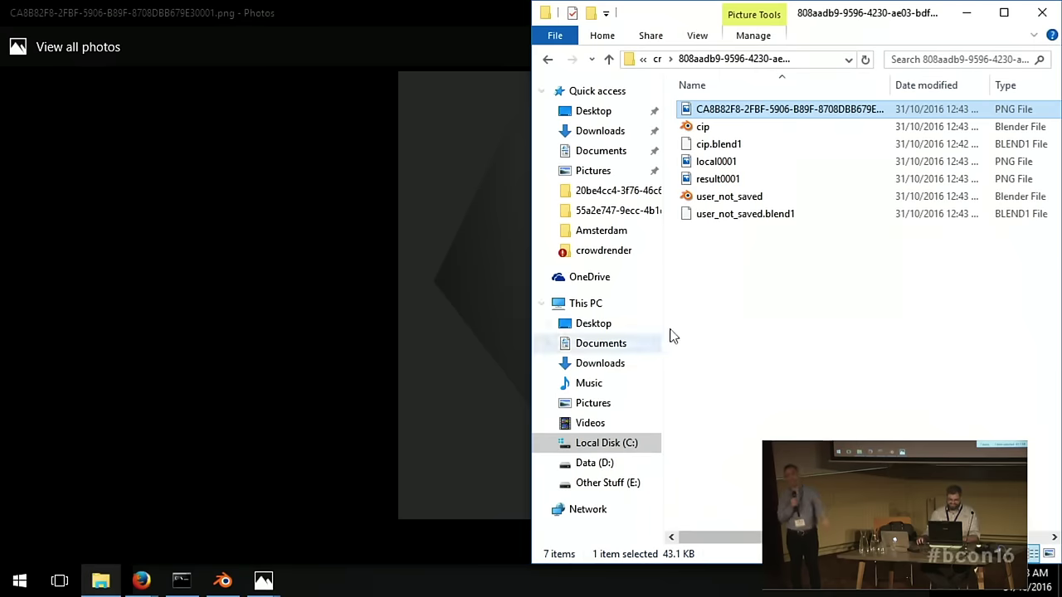
{"action": "double_click", "coordinate": [719, 161]}
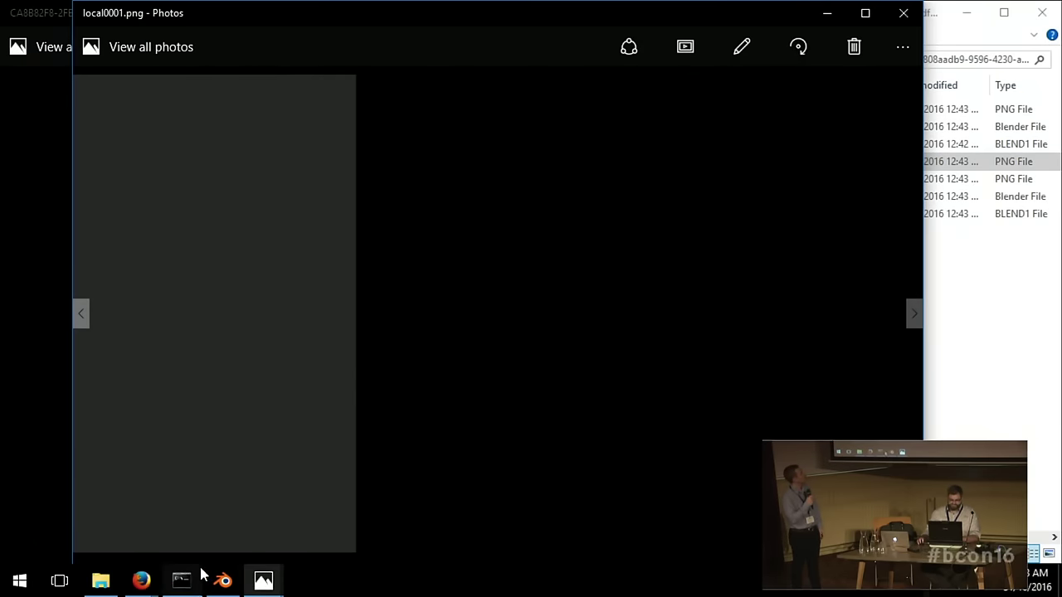
Switch back to the grey rotated-cube render in Photos, then return to Blender's render result.
{"action": "left_click", "coordinate": [265, 582]}
{"action": "left_click", "coordinate": [517, 526]}
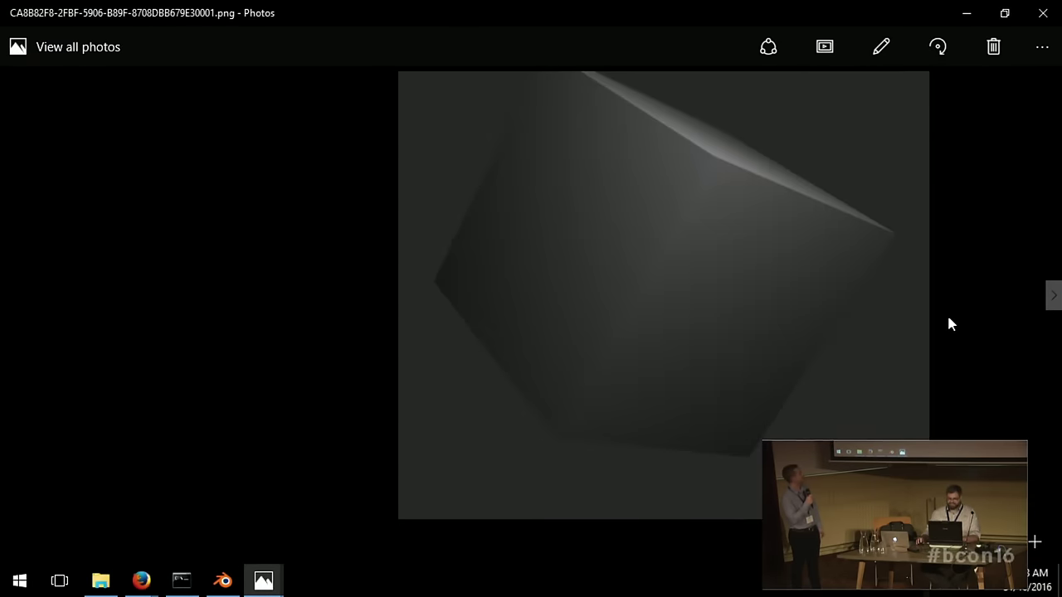
{"action": "left_click", "coordinate": [214, 586]}
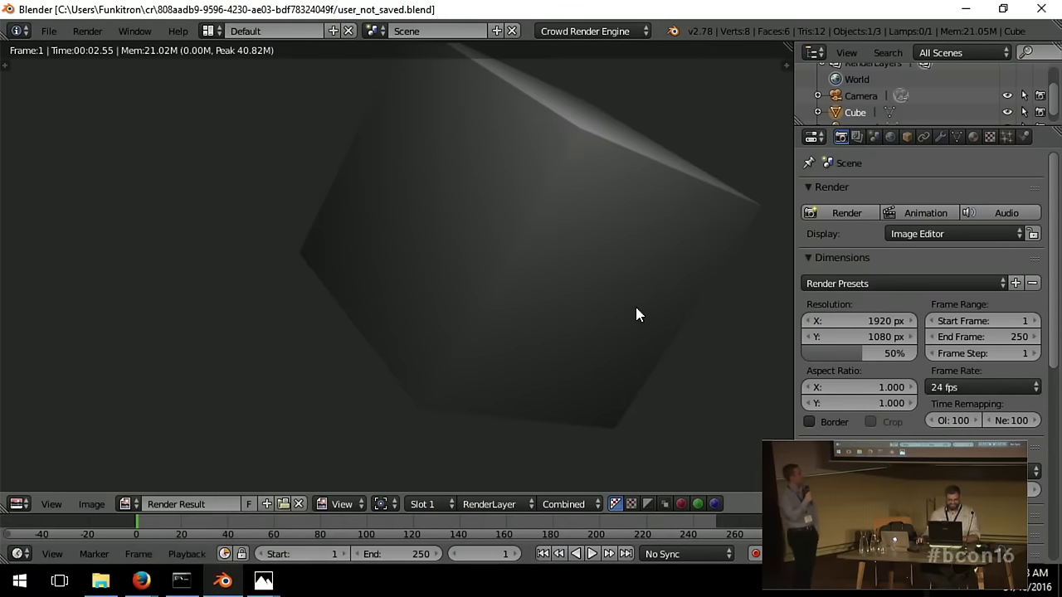
Change the cube material's diffuse colour to blue and render the scene again.
{"action": "key", "text": "Escape"}
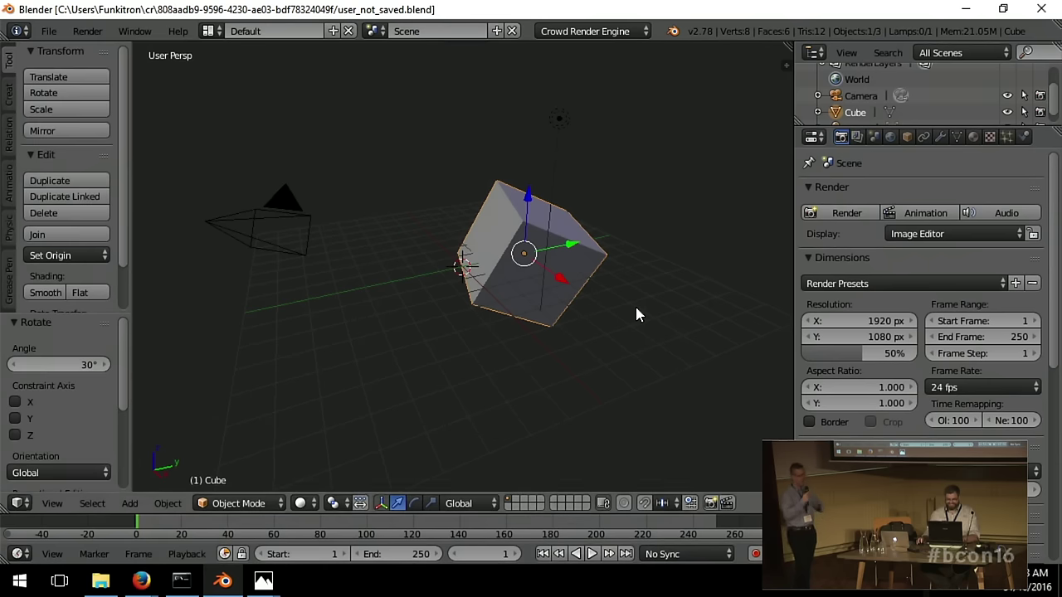
{"action": "left_click", "coordinate": [976, 138]}
{"action": "left_click", "coordinate": [862, 449]}
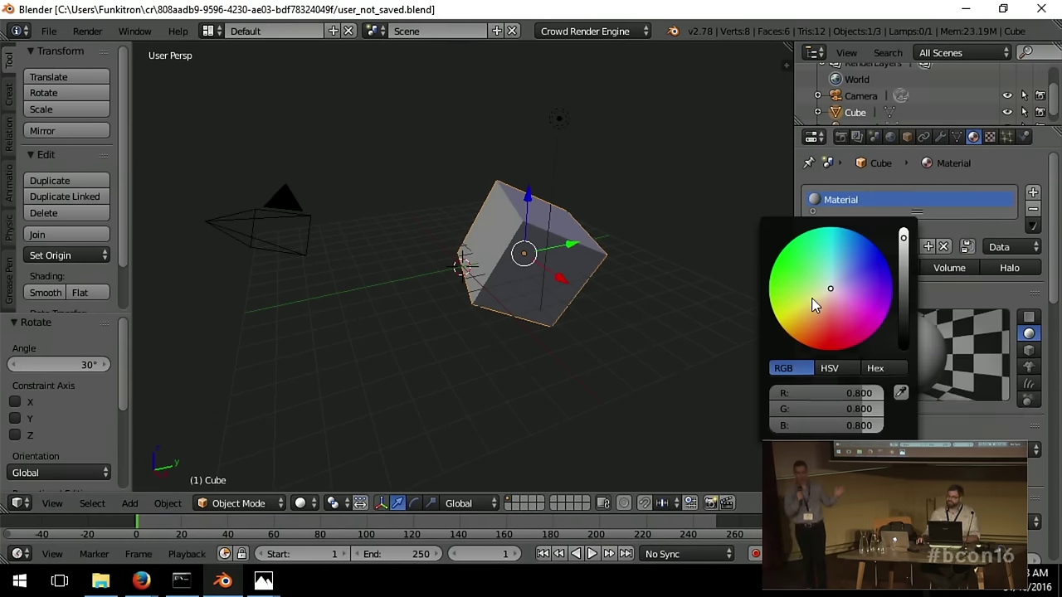
{"action": "left_click", "coordinate": [876, 264]}
{"action": "left_click", "coordinate": [841, 137]}
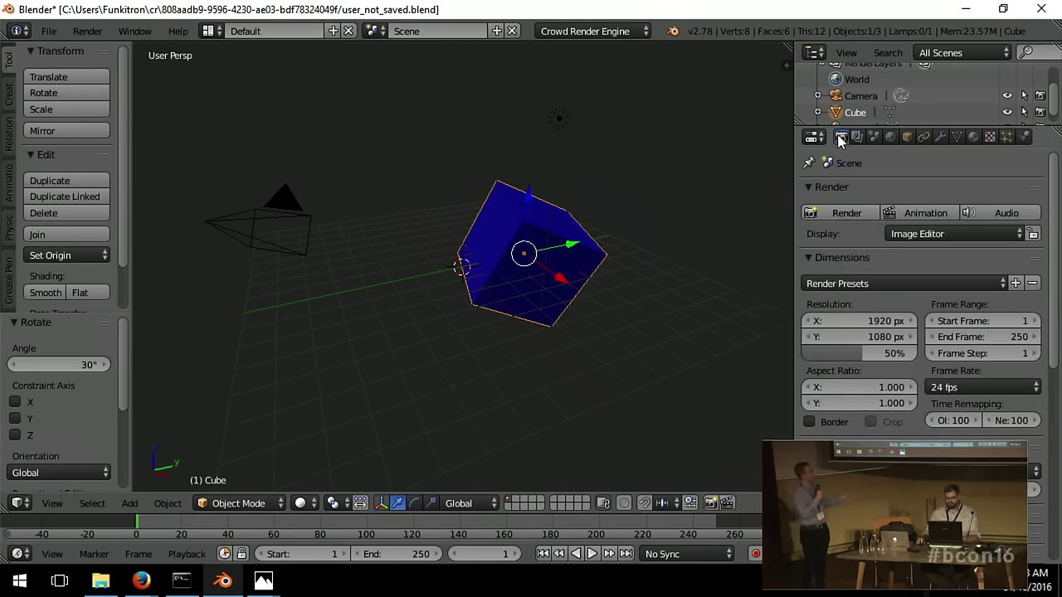
{"action": "left_click", "coordinate": [848, 213]}
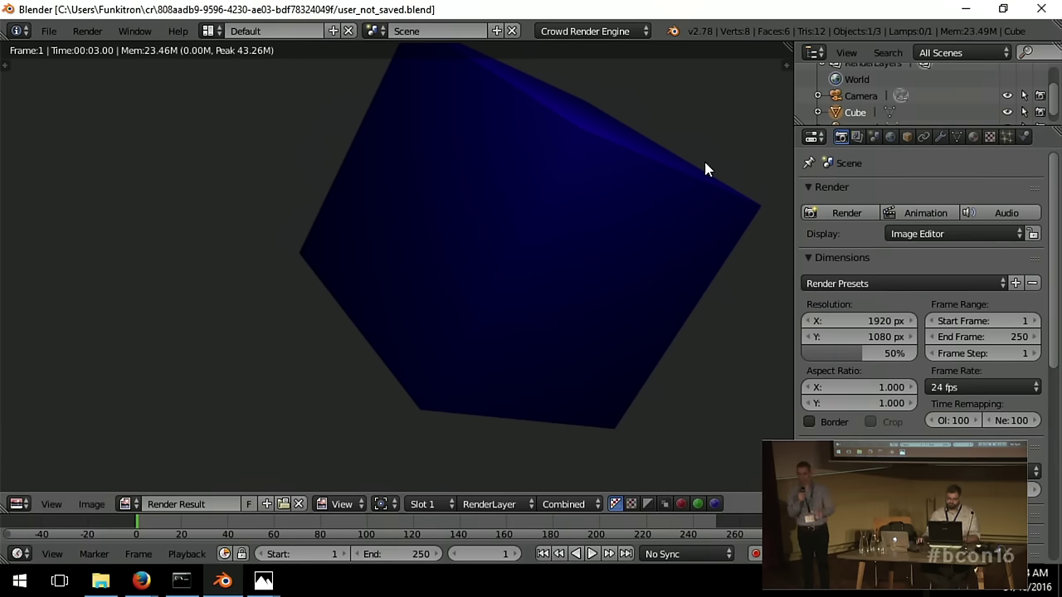
Render a duplicate cube offset 5 units along -Y (y-5), then undo the duplicate.
{"action": "key", "text": "Escape"}
{"action": "key", "text": "shift+d"}
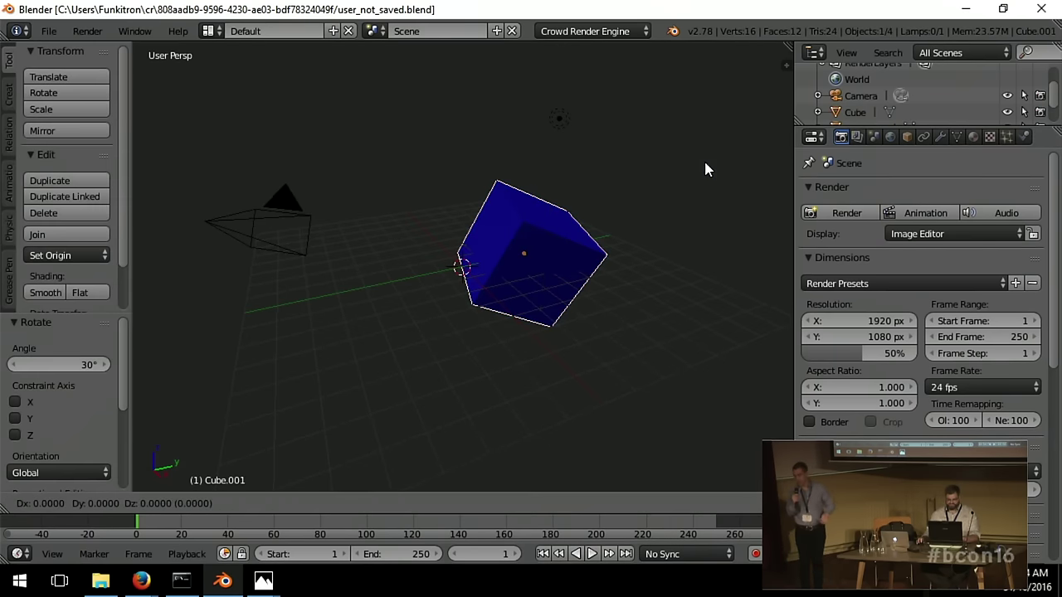
{"action": "type", "text": "y"}
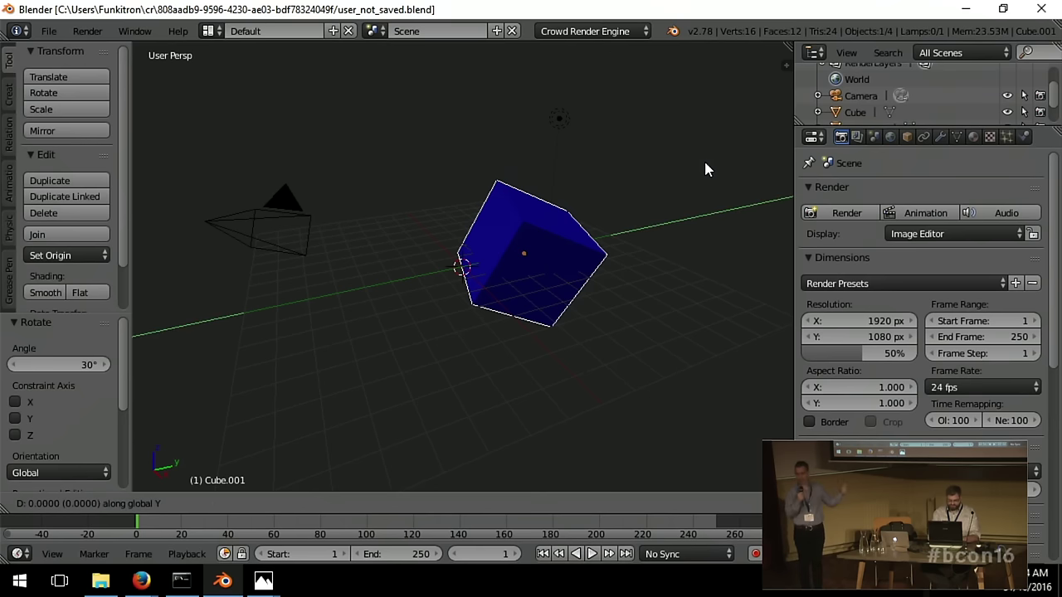
{"action": "type", "text": "-5"}
{"action": "key", "text": "Return"}
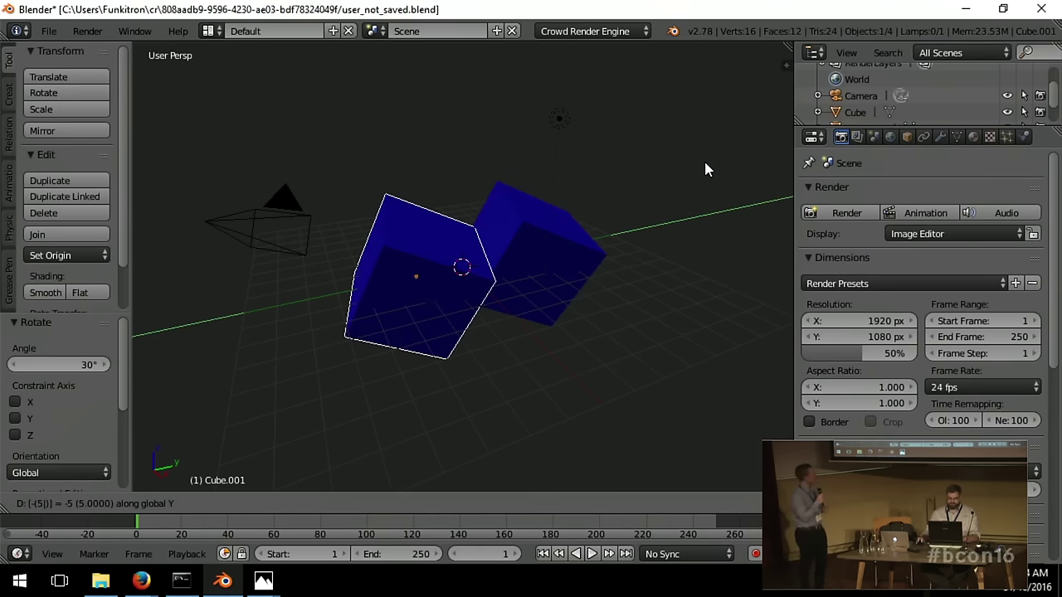
{"action": "left_click", "coordinate": [844, 213]}
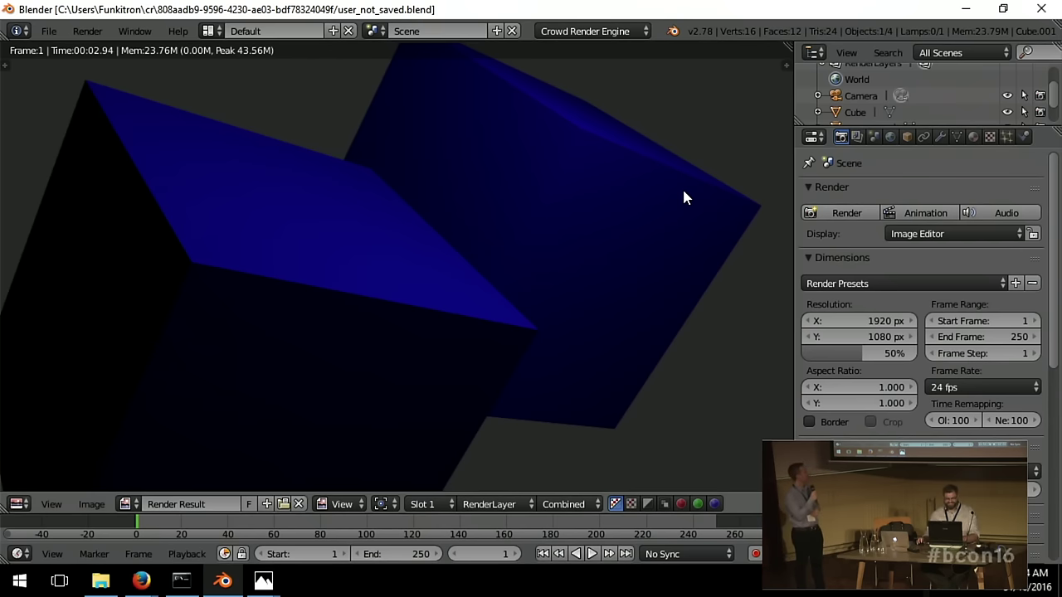
{"action": "key", "text": "Escape"}
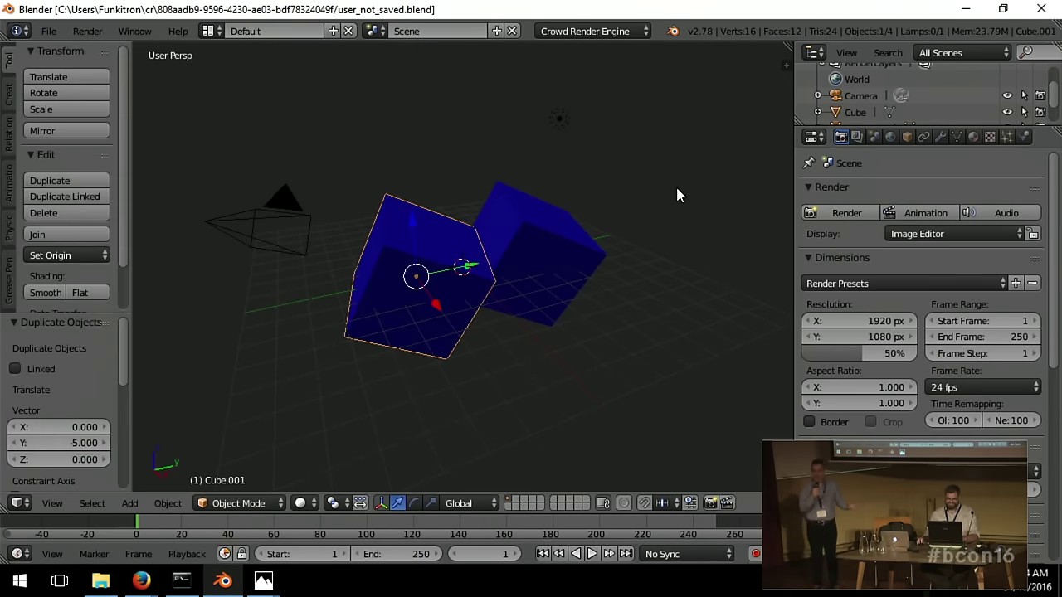
{"action": "key", "text": "ctrl+z"}
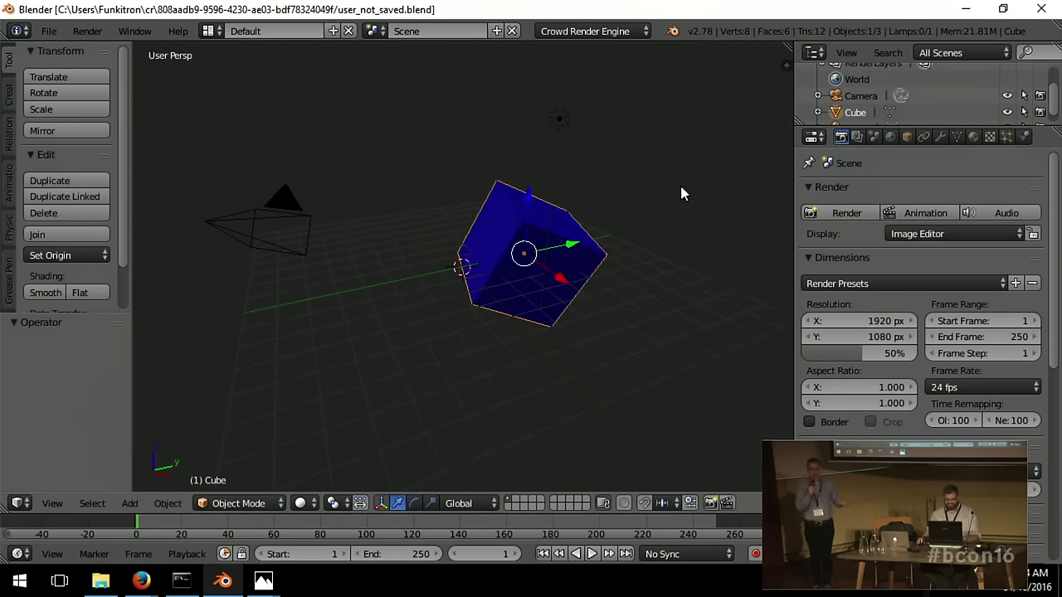
Re-render the single blue cube, then roll the camera 45° (r45) and render again.
{"action": "left_click", "coordinate": [843, 214]}
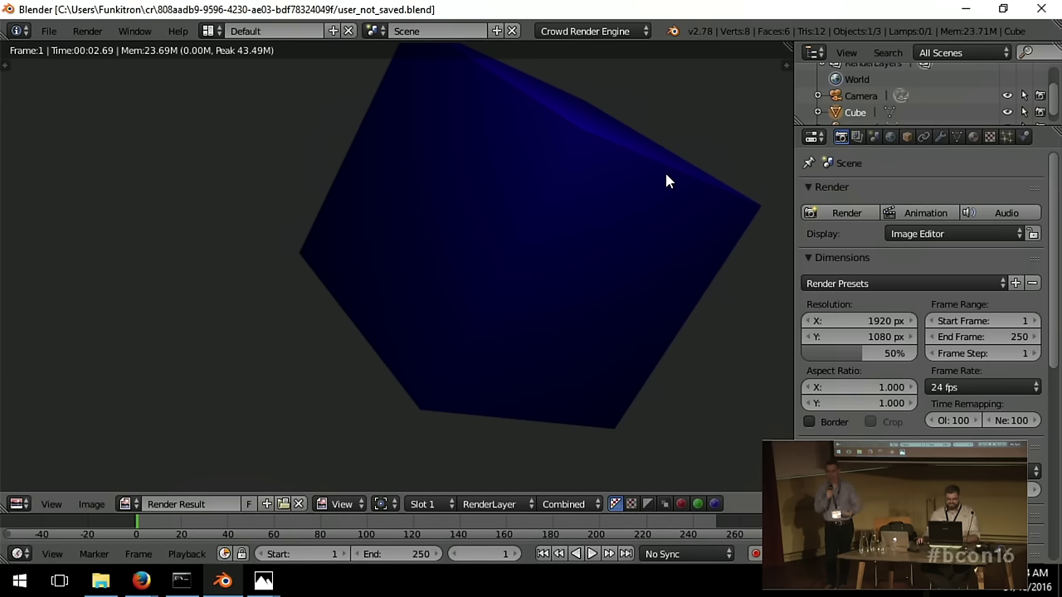
{"action": "key", "text": "Escape"}
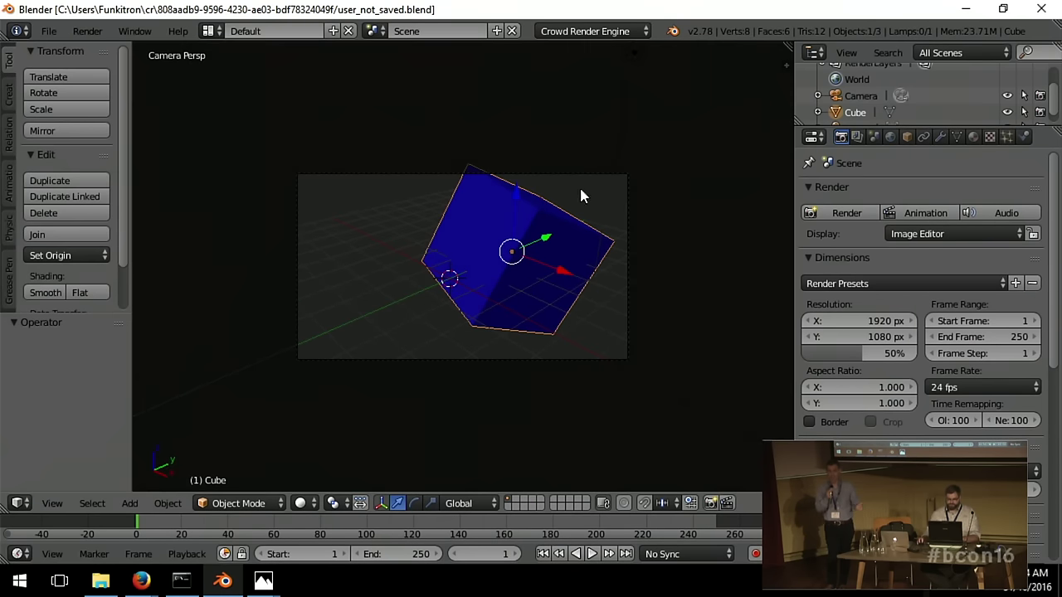
{"action": "right_click", "coordinate": [578, 174]}
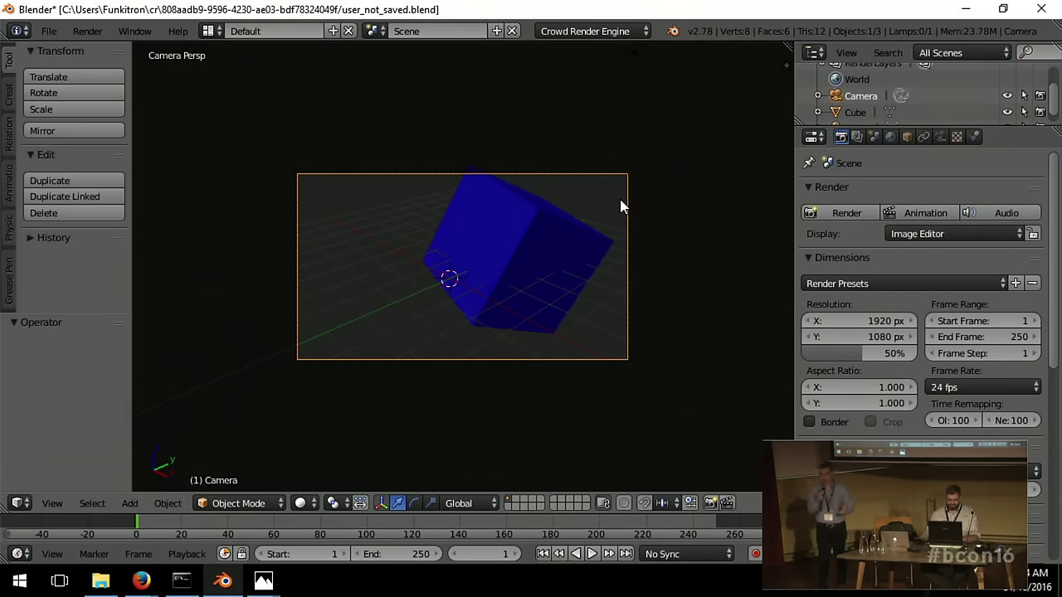
{"action": "type", "text": "r45"}
{"action": "key", "text": "Return"}
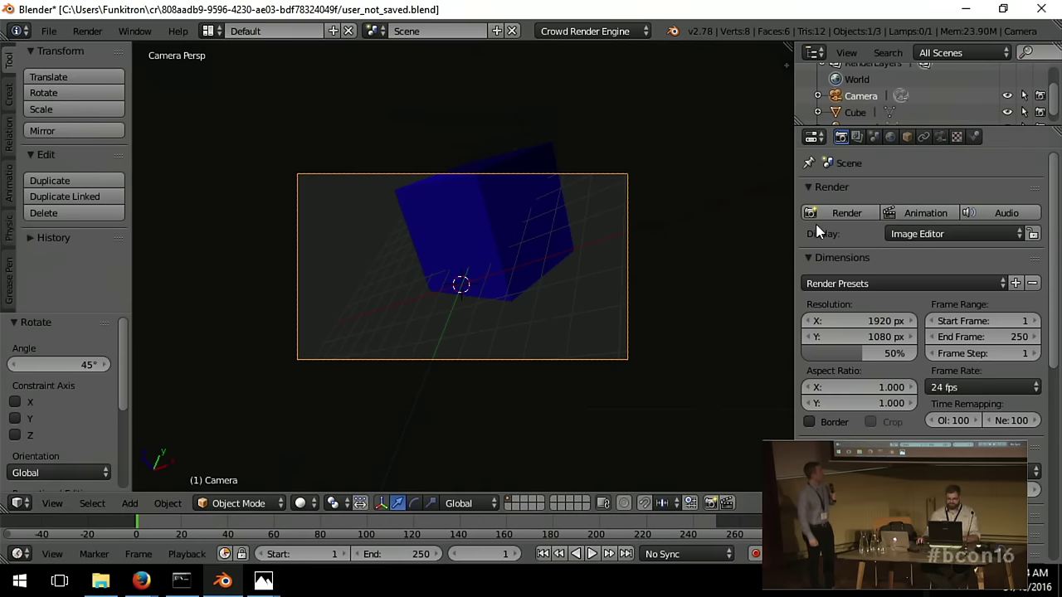
{"action": "left_click", "coordinate": [821, 217]}
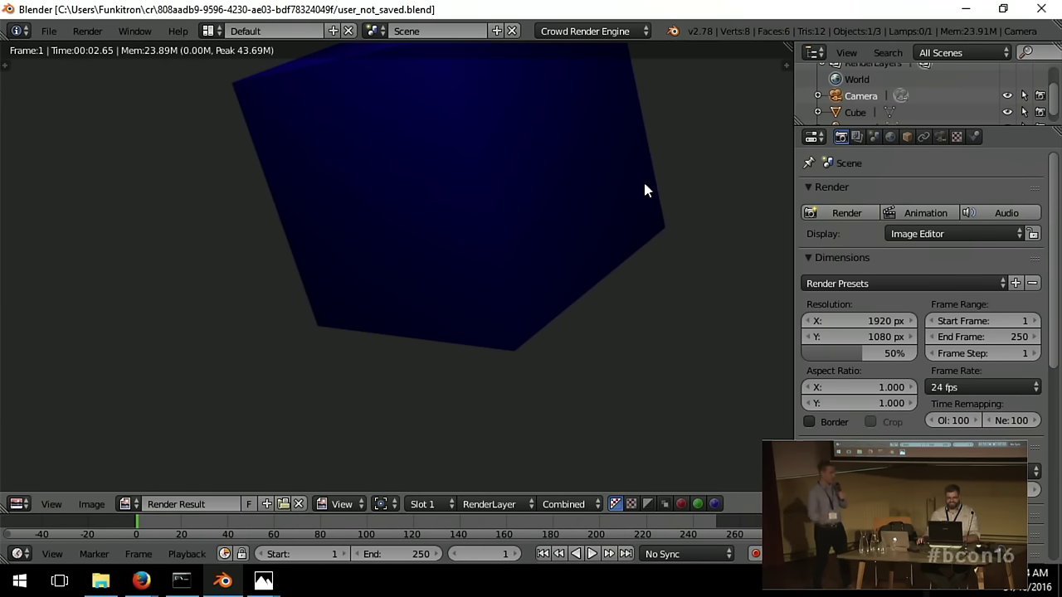
Bring the Google Slides slideshow back and advance two slides to slide 9, VISION.
{"action": "mouse_move", "coordinate": [141, 581]}
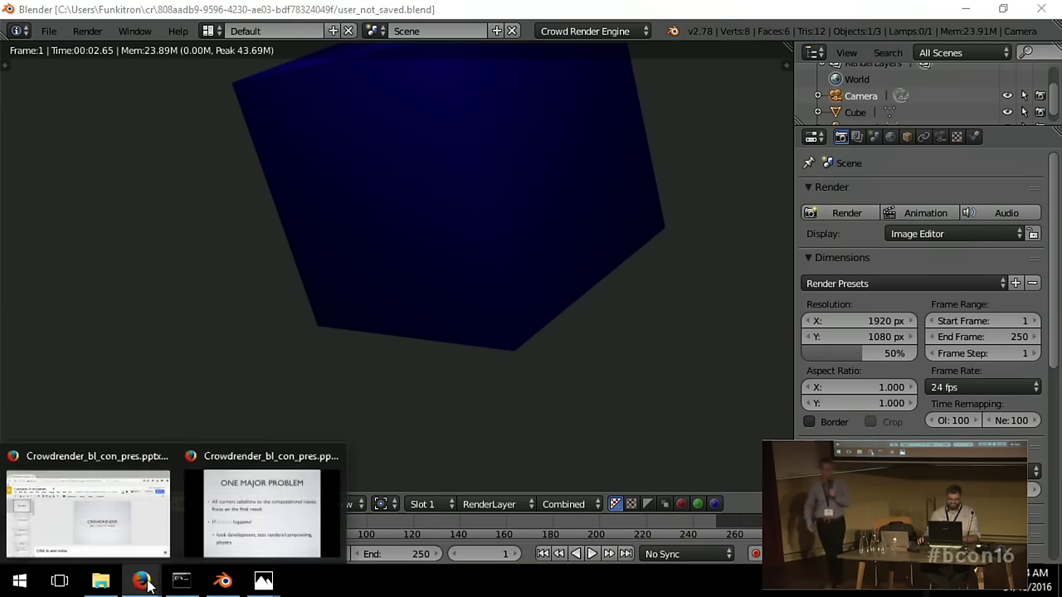
{"action": "left_click", "coordinate": [259, 527]}
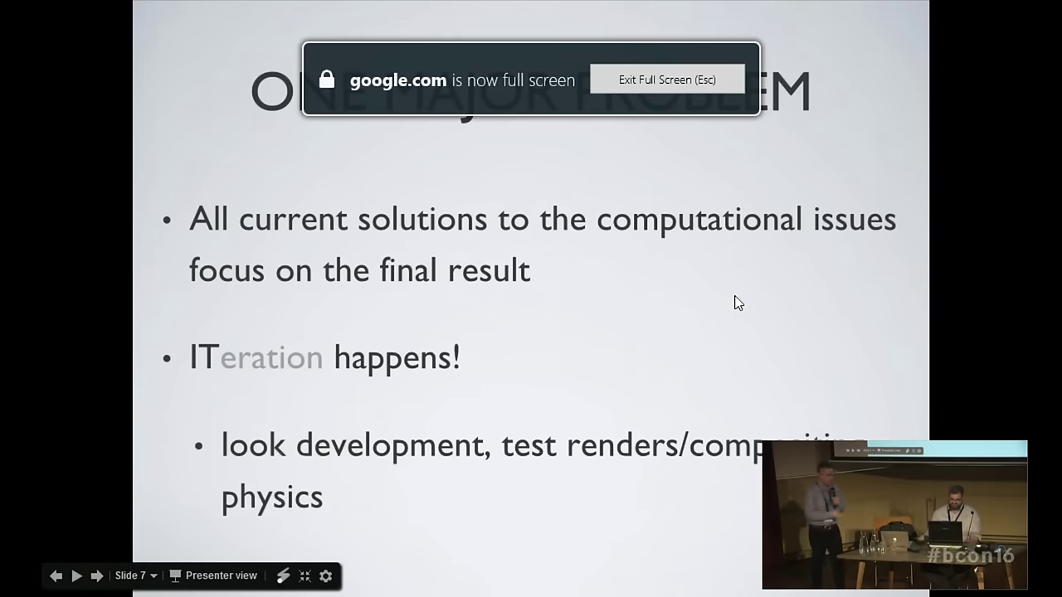
{"action": "key", "text": "Right"}
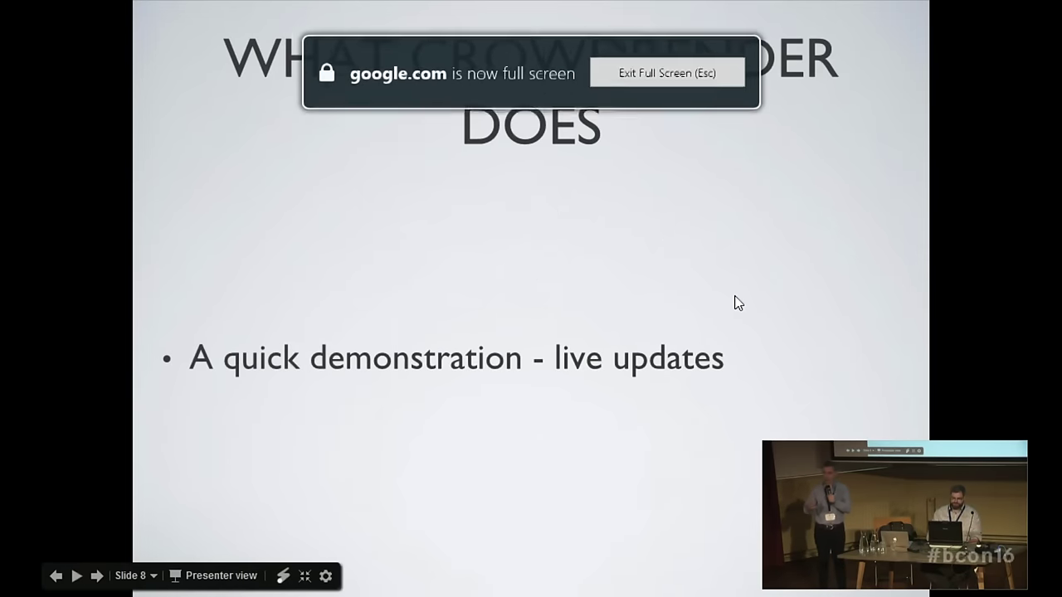
{"action": "key", "text": "Right"}
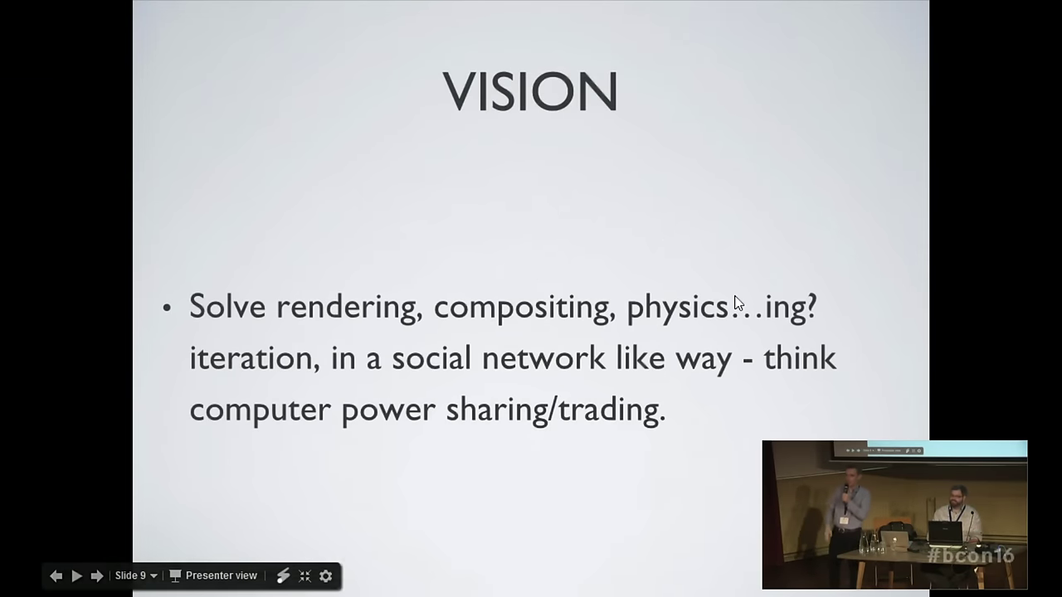